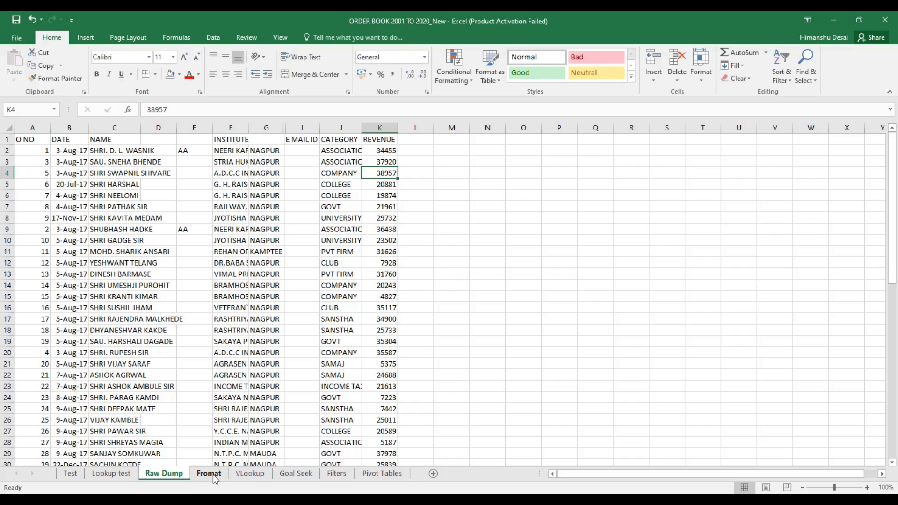
# On the Fromat sheet, look over the coloured headers, institute entries and REVENUE column
pyautogui.click(210, 473)
pyautogui.click(225, 344)
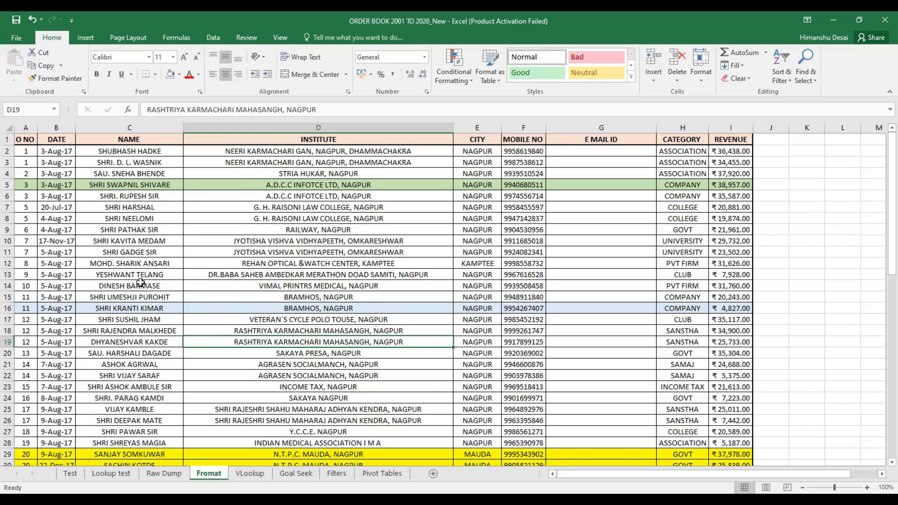
pyautogui.moveTo(21, 141); pyautogui.dragTo(650, 141)
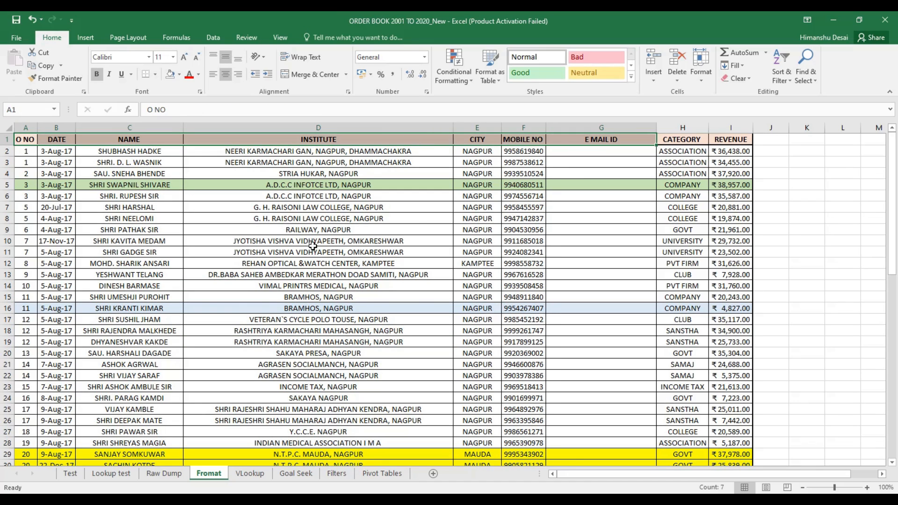
pyautogui.click(299, 253)
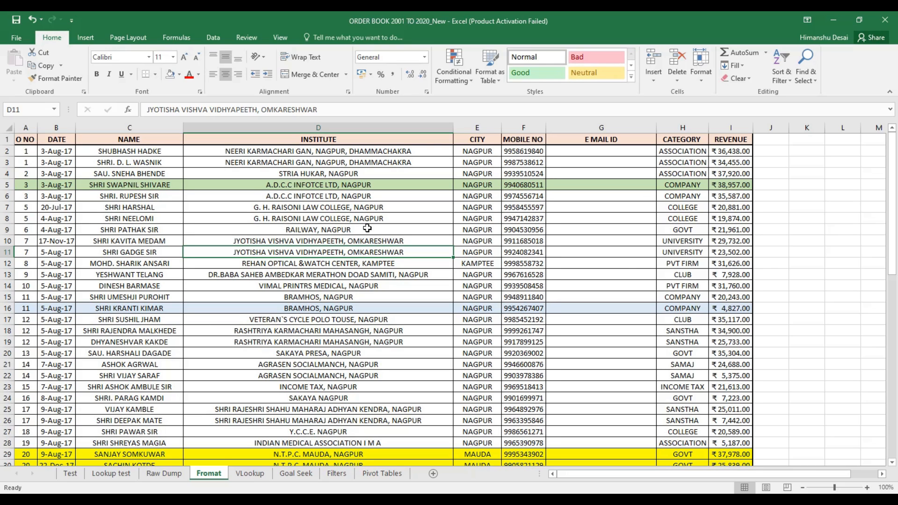
pyautogui.click(726, 152)
pyautogui.press('Down')
pyautogui.press('Down')
pyautogui.press('Down')
pyautogui.press('Down')
pyautogui.press('Down')
pyautogui.press('Down')
pyautogui.press('Down')
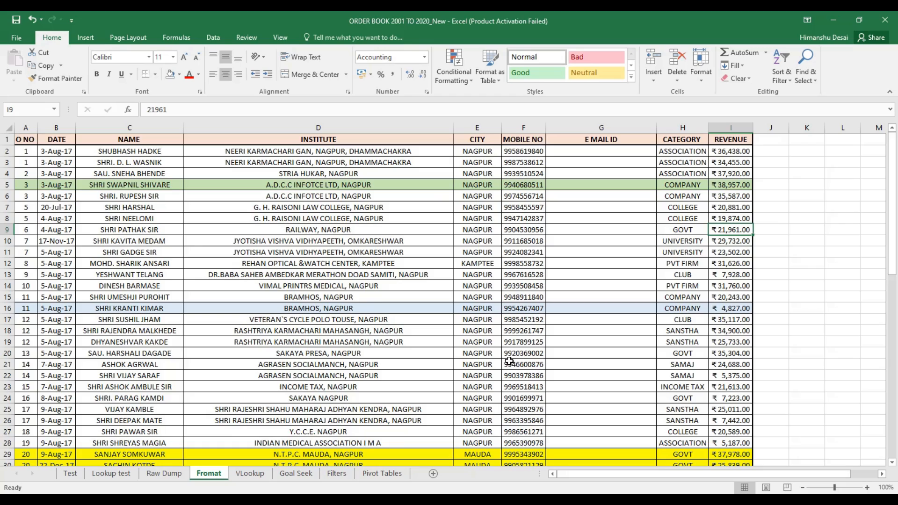
# Match the Lowest and Highest Revenue legend entries to ₹5,066 in I51 and ₹39,386 in I55
pyautogui.scroll(-15, 509, 361)
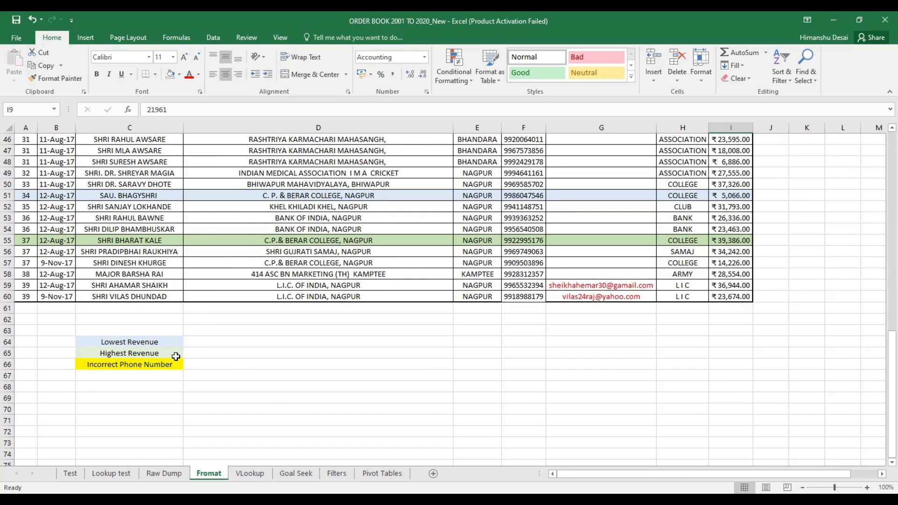
pyautogui.click(172, 342)
pyautogui.click(168, 351)
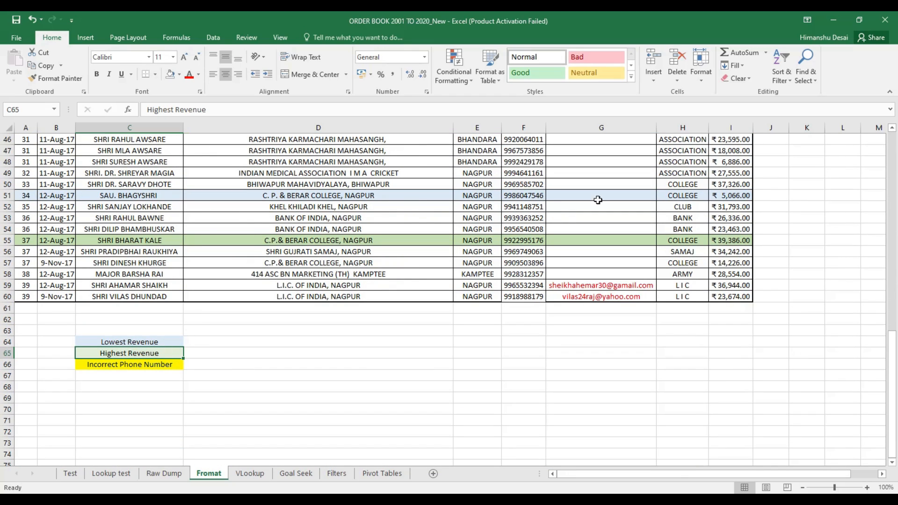
pyautogui.click(728, 195)
pyautogui.scroll(10, 758, 206)
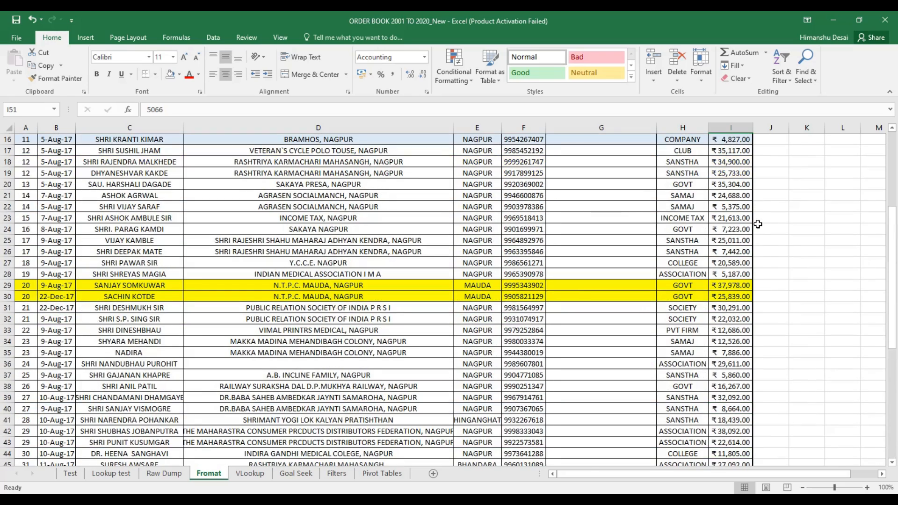
pyautogui.scroll(-10, 323, 434)
pyautogui.click(153, 354)
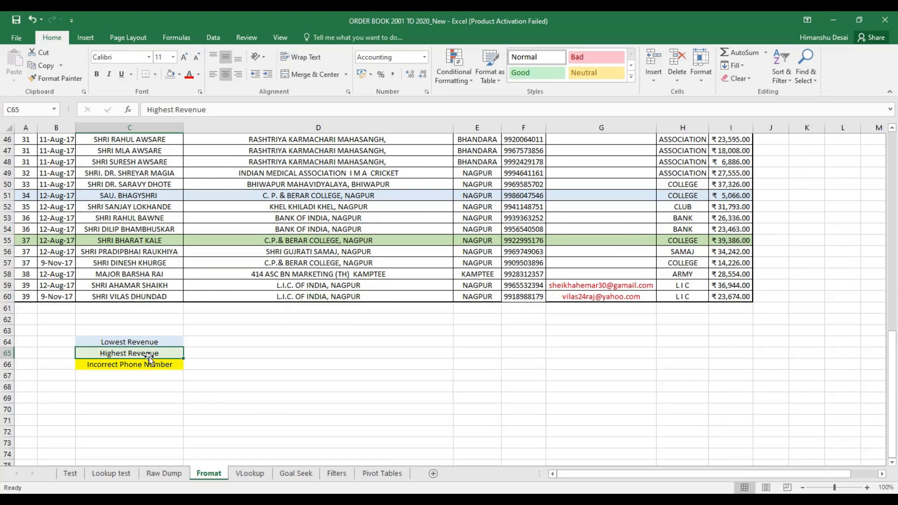
pyautogui.click(727, 240)
# Match the Incorrect Phone Number legend entry to the yellow-marked mobile numbers in F29 and F30
pyautogui.scroll(7, 497, 261)
pyautogui.scroll(-6, 365, 259)
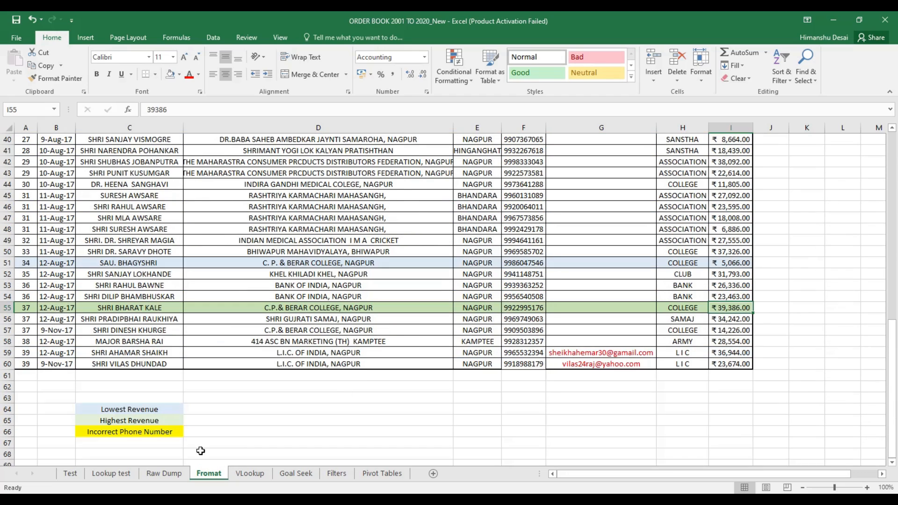
pyautogui.click(158, 434)
pyautogui.scroll(9, 643, 296)
pyautogui.click(531, 319)
pyautogui.click(532, 330)
pyautogui.click(581, 329)
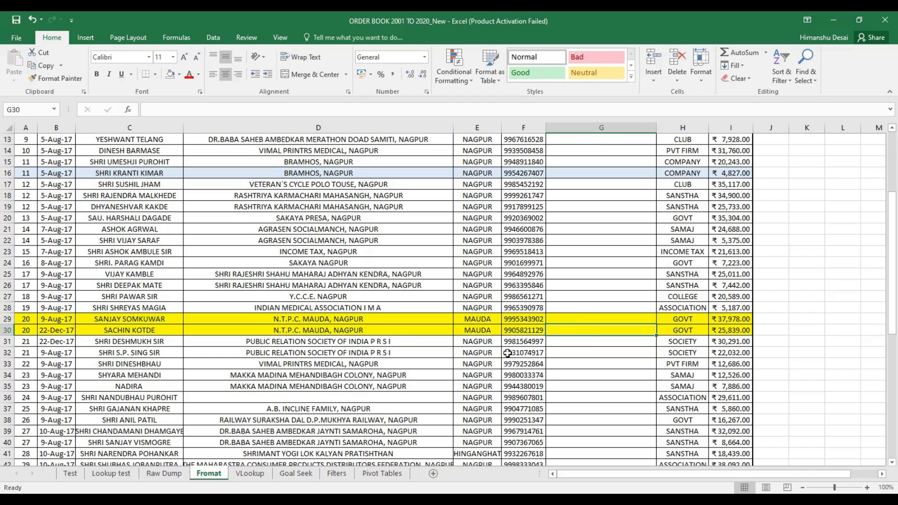
# Glance at the Raw Dump sheet, then browse the Fromat sheet's institute cells D9–D24
pyautogui.click(164, 473)
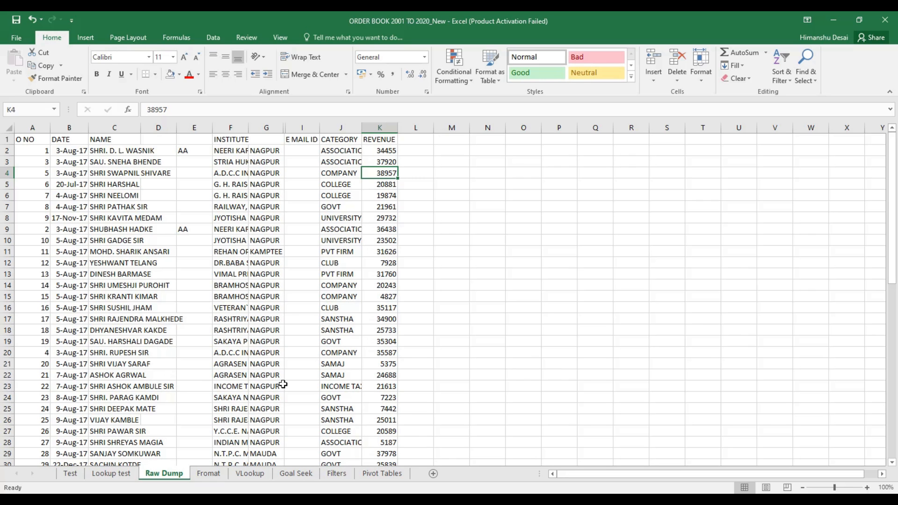
pyautogui.click(209, 473)
pyautogui.click(351, 262)
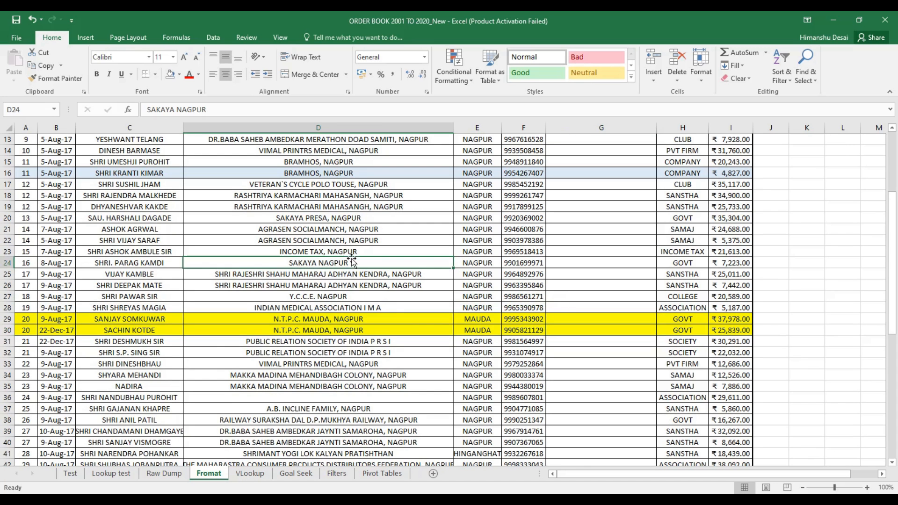
pyautogui.scroll(4, 352, 261)
pyautogui.click(330, 241)
pyautogui.click(265, 231)
pyautogui.click(364, 256)
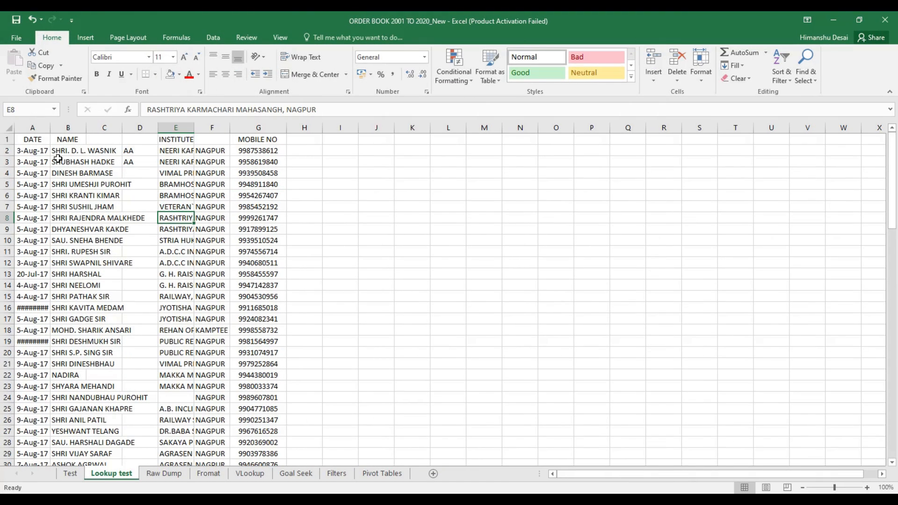
# Survey the Lookup test and VLookup sheets, noting VLookup's empty MOBILE NO cells F3–F18
pyautogui.click(135, 339)
pyautogui.click(111, 208)
pyautogui.click(150, 176)
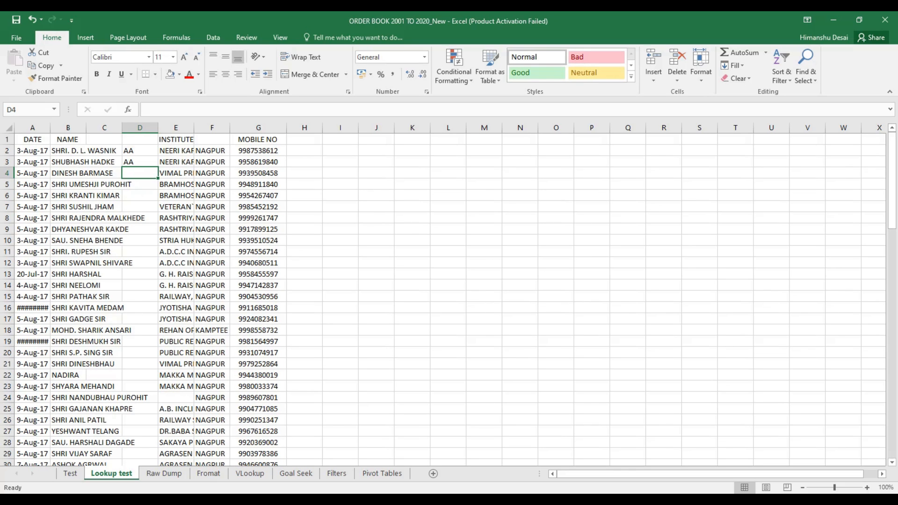
pyautogui.click(250, 473)
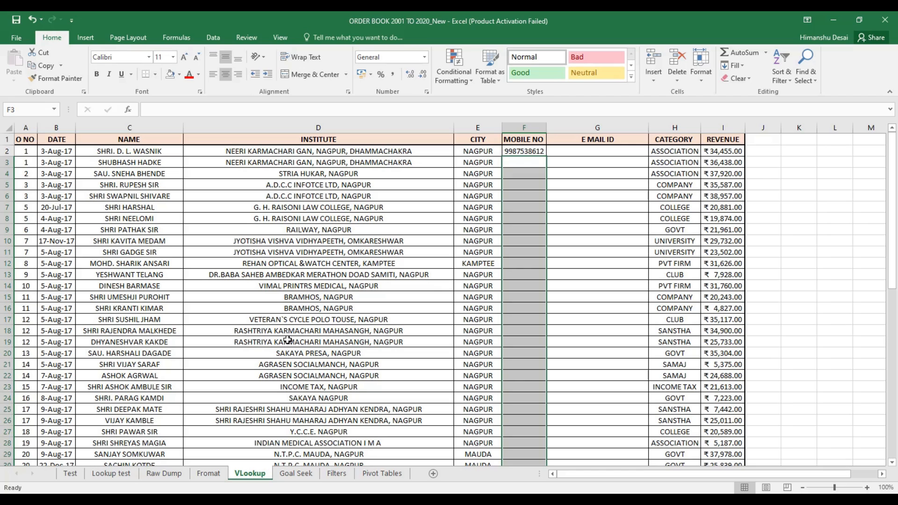
pyautogui.click(311, 263)
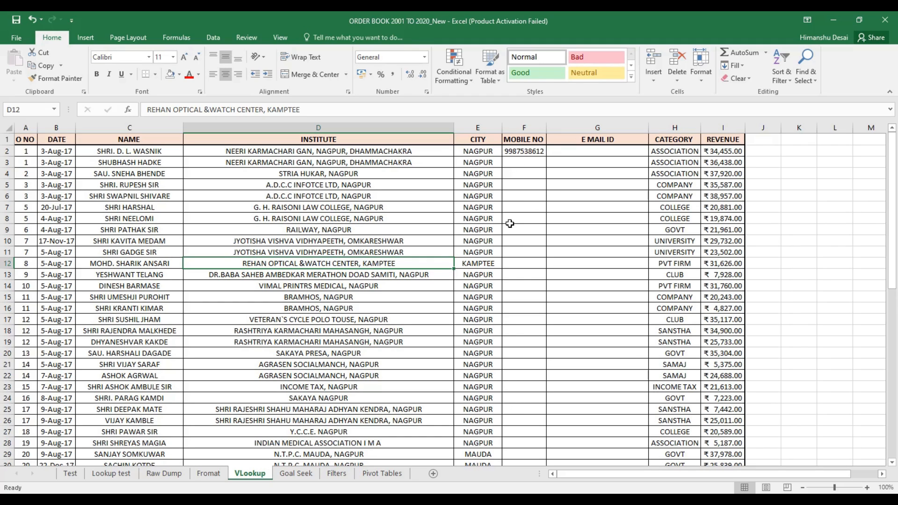
pyautogui.moveTo(519, 161); pyautogui.dragTo(527, 330)
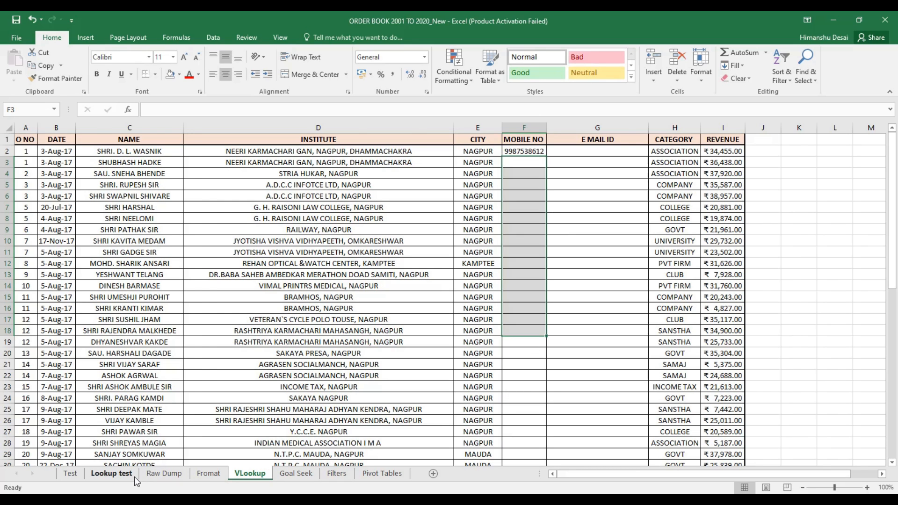
pyautogui.click(120, 475)
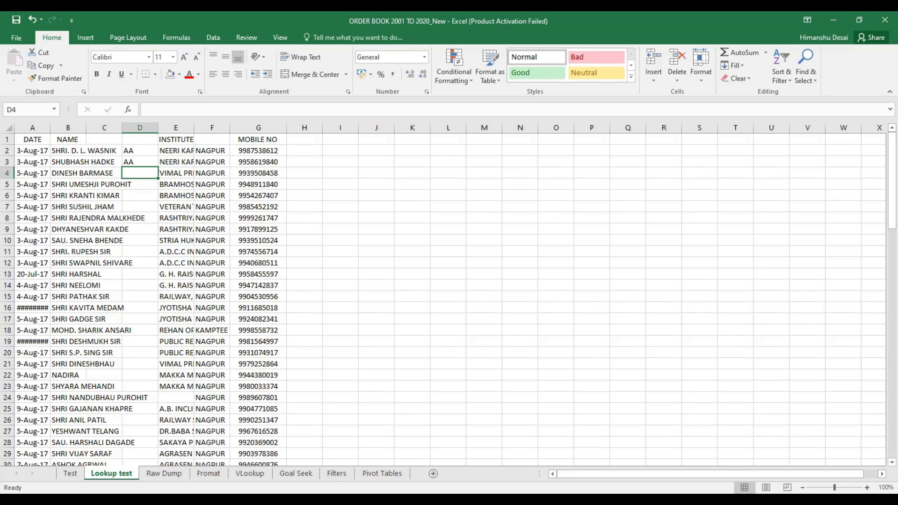
pyautogui.click(209, 473)
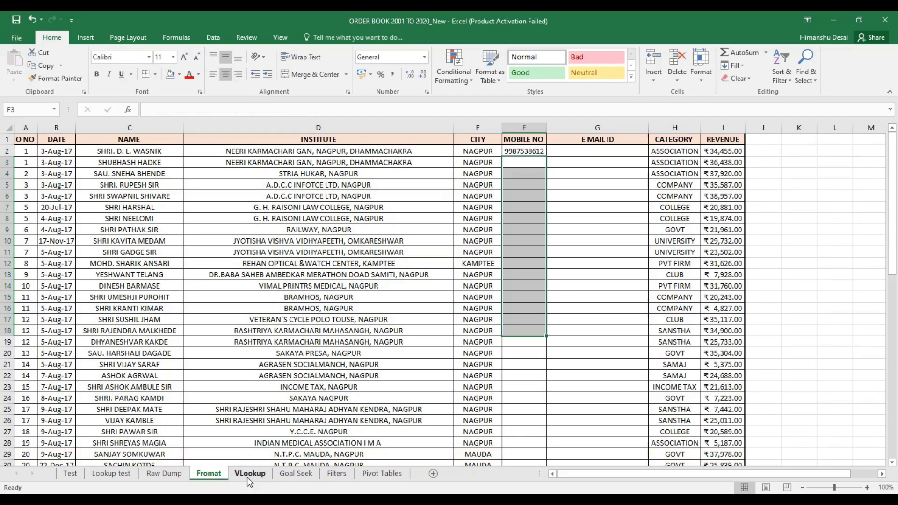
pyautogui.click(248, 478)
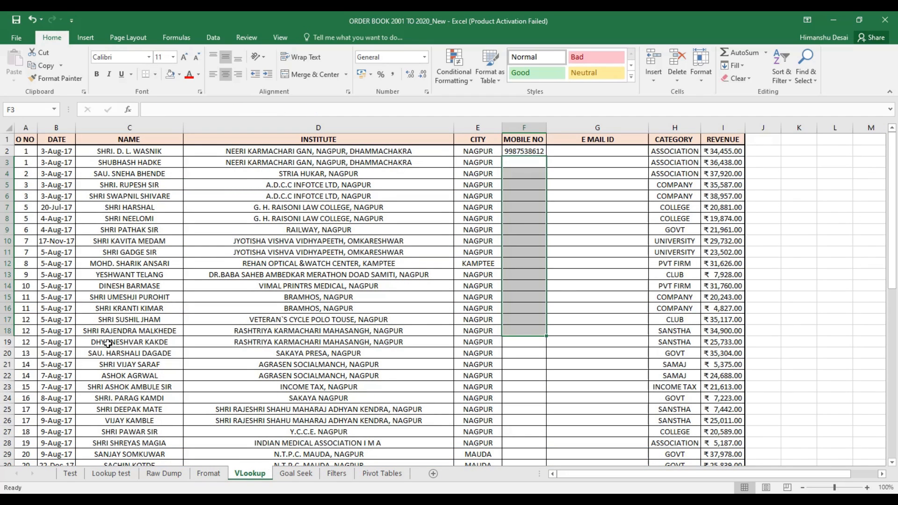
# Compare the names in C2–C4 on VLookup with the names listed on Lookup test
pyautogui.click(536, 178)
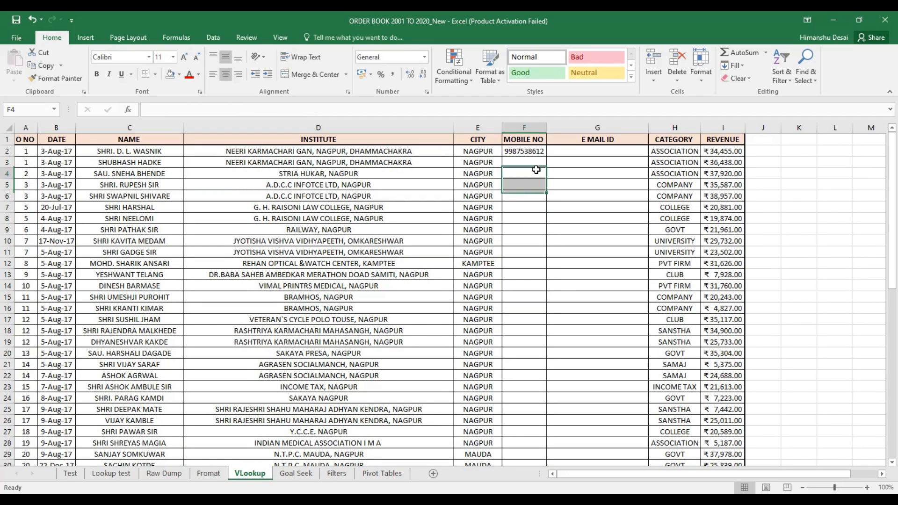
pyautogui.click(152, 156)
pyautogui.click(159, 164)
pyautogui.click(166, 175)
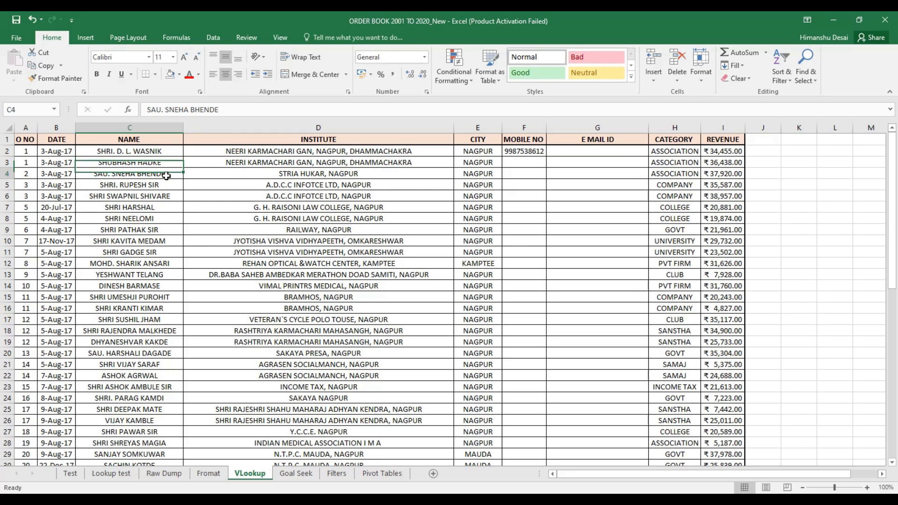
pyautogui.click(111, 473)
pyautogui.click(105, 152)
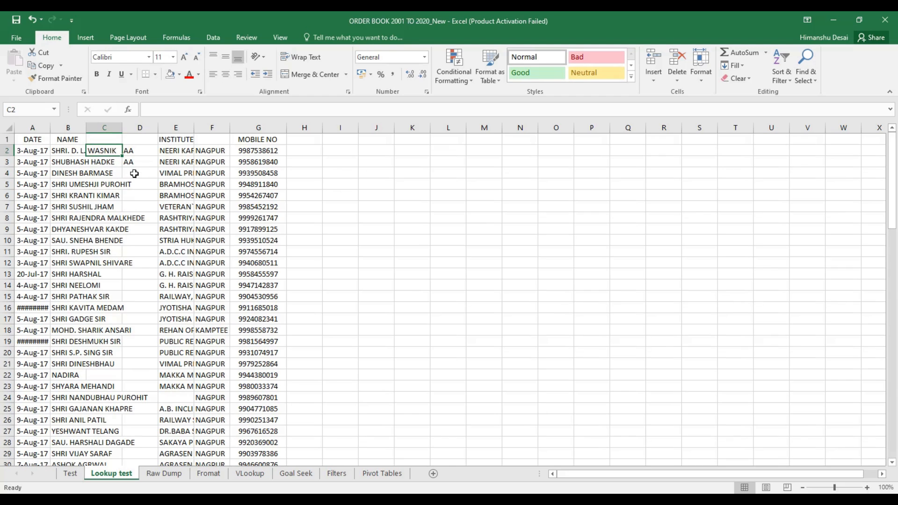
pyautogui.click(99, 163)
pyautogui.click(107, 171)
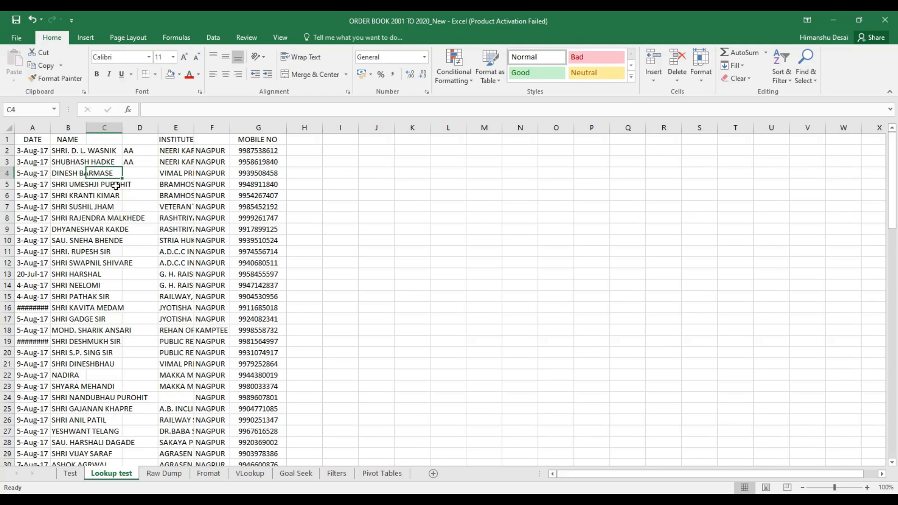
pyautogui.click(85, 186)
# Inspect F2's =VLOOKUP(C2,'Lookup test'!$B$1:$G$75,6,FALSE) against the mobile number in Lookup test G3
pyautogui.click(249, 473)
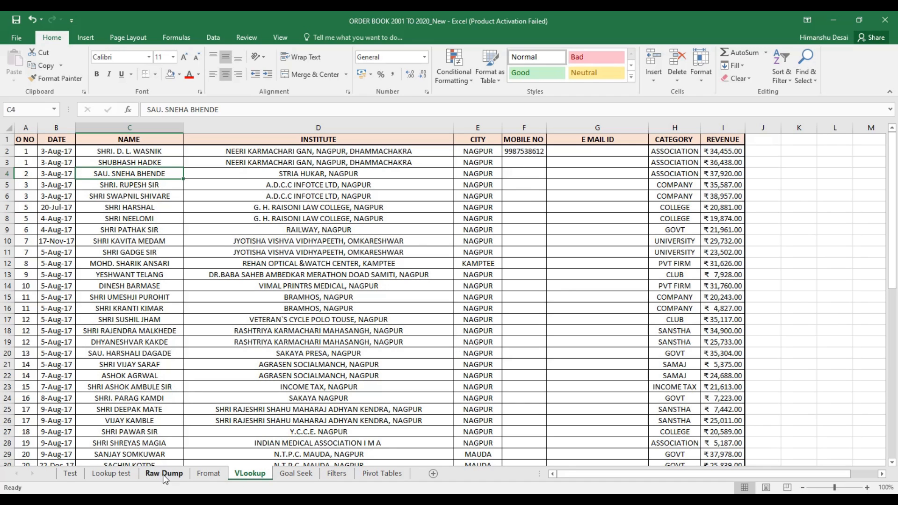
pyautogui.click(521, 155)
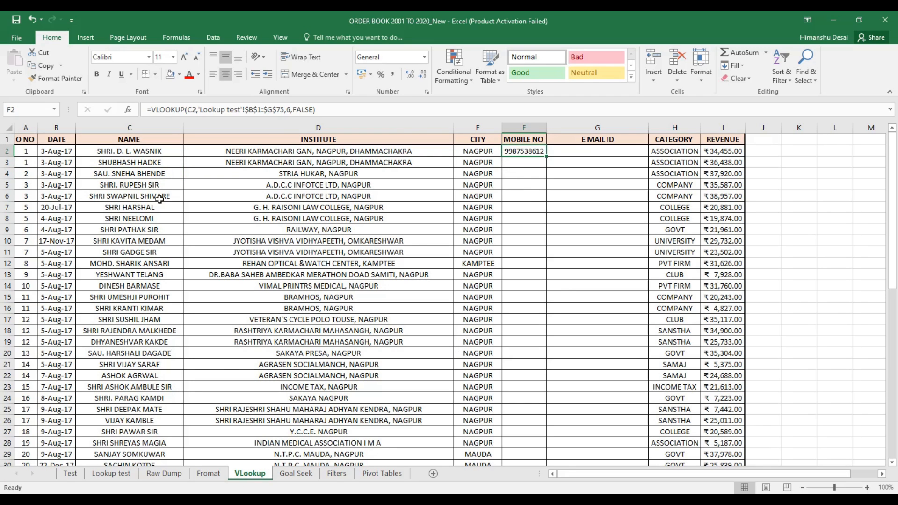
pyautogui.click(111, 473)
pyautogui.click(239, 164)
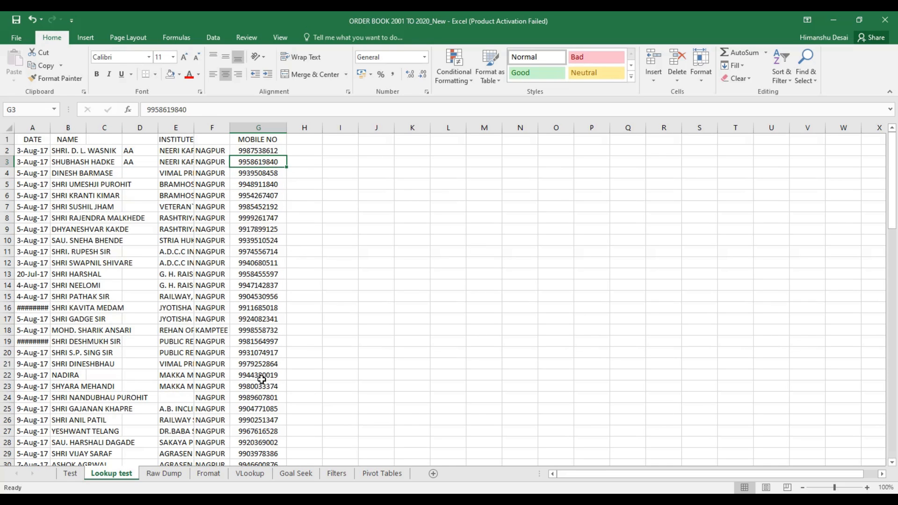
pyautogui.click(266, 473)
pyautogui.click(519, 196)
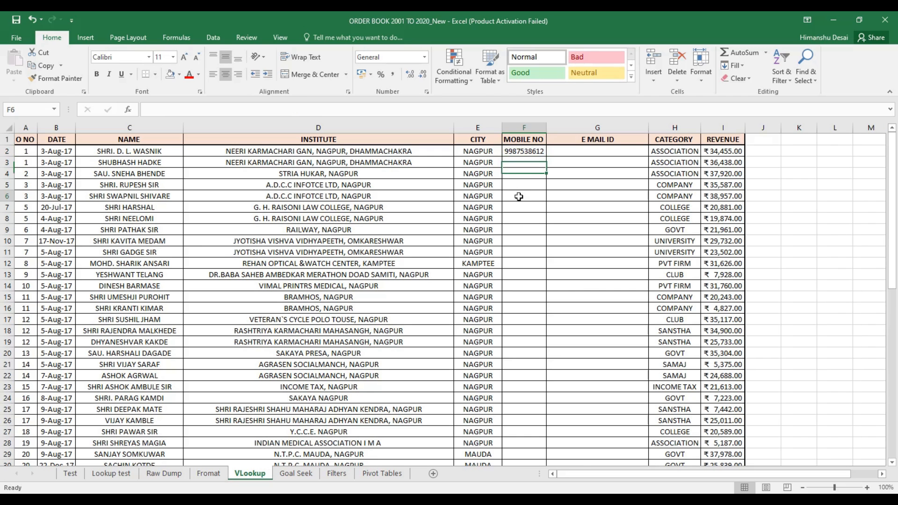
pyautogui.doubleClick(526, 152)
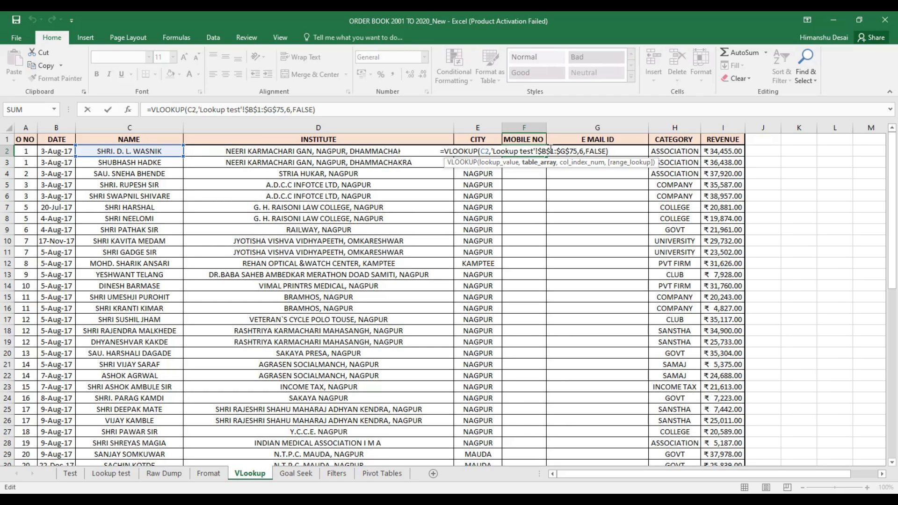
# Confirm F2, then begin F3's formula as =VLOOKUP(C3,'Lookup test'!B1:G75
pyautogui.hotkey('ctrl', 'Return')
pyautogui.click(522, 166)
pyautogui.write('=')
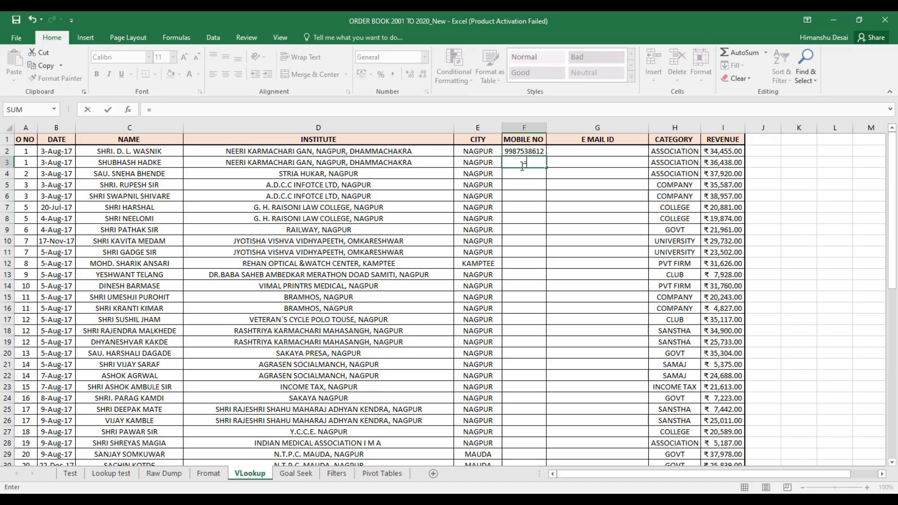
pyautogui.write('v')
pyautogui.press('Down')
pyautogui.press('Down')
pyautogui.press('Down')
pyautogui.press('Down')
pyautogui.press('Down')
pyautogui.press('Down')
pyautogui.press('Down')
pyautogui.press('Down')
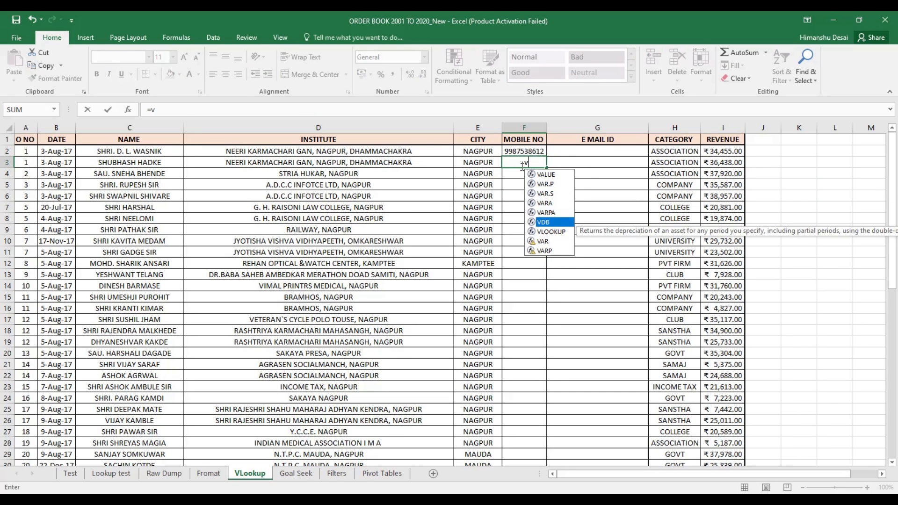
pyautogui.press('Tab')
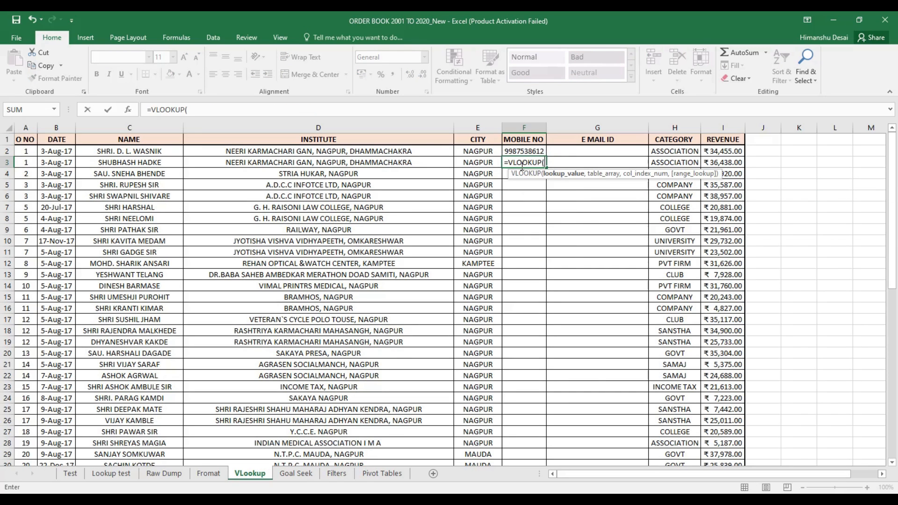
pyautogui.click(152, 161)
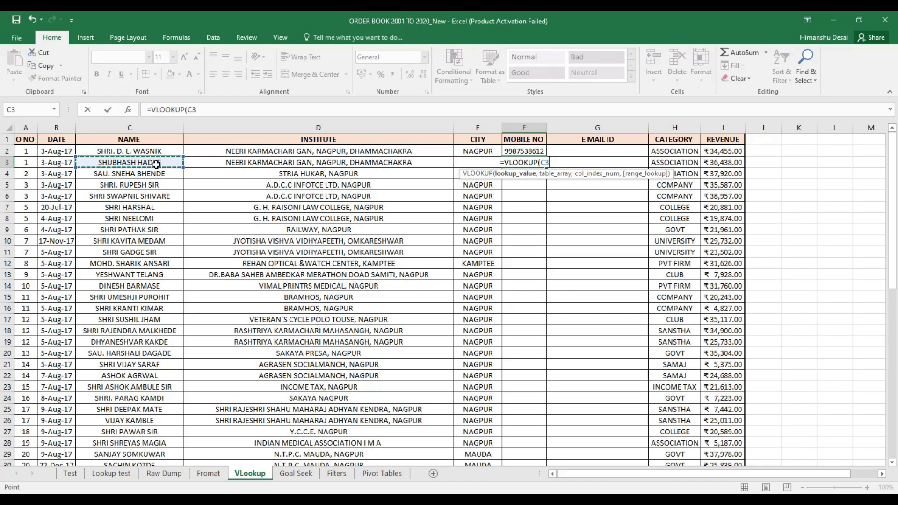
pyautogui.write(',')
pyautogui.click(111, 474)
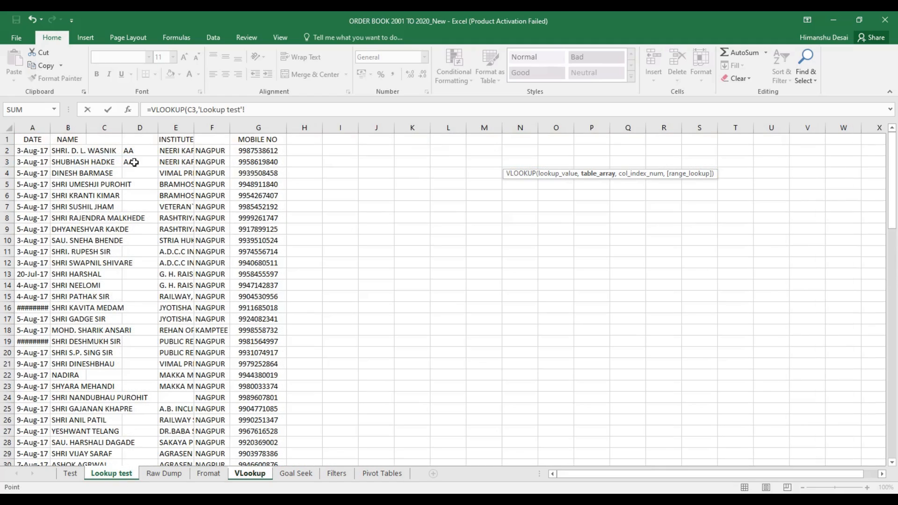
pyautogui.moveTo(52, 140); pyautogui.dragTo(261, 438)
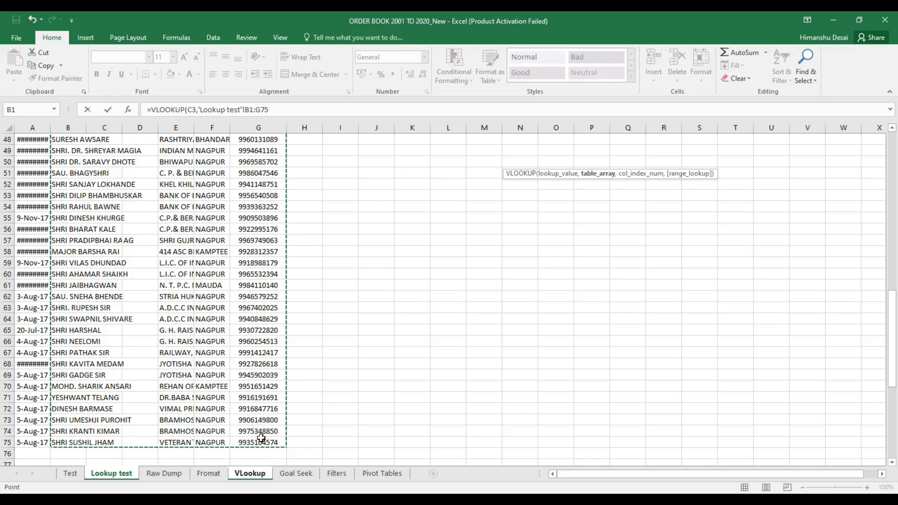
pyautogui.write(',')
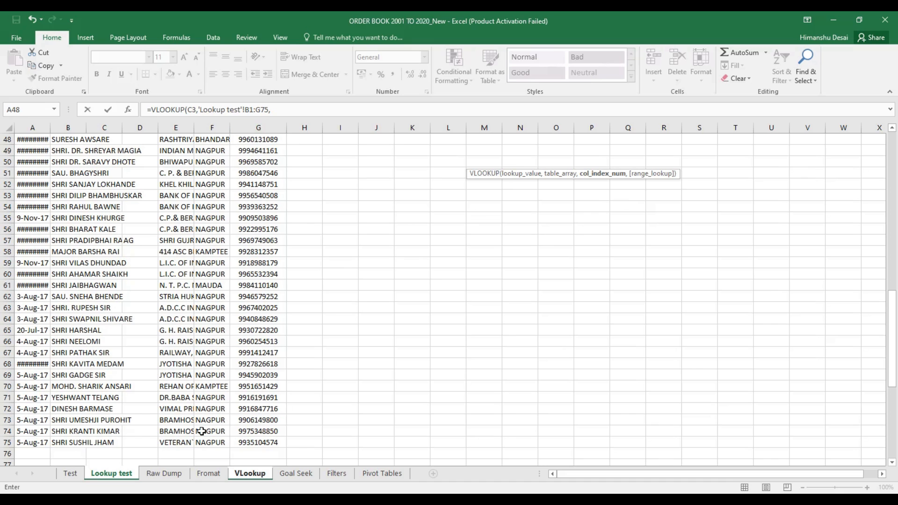
# Complete F3's VLOOKUP with column 6 and FALSE for an exact match
pyautogui.scroll(15, 184, 278)
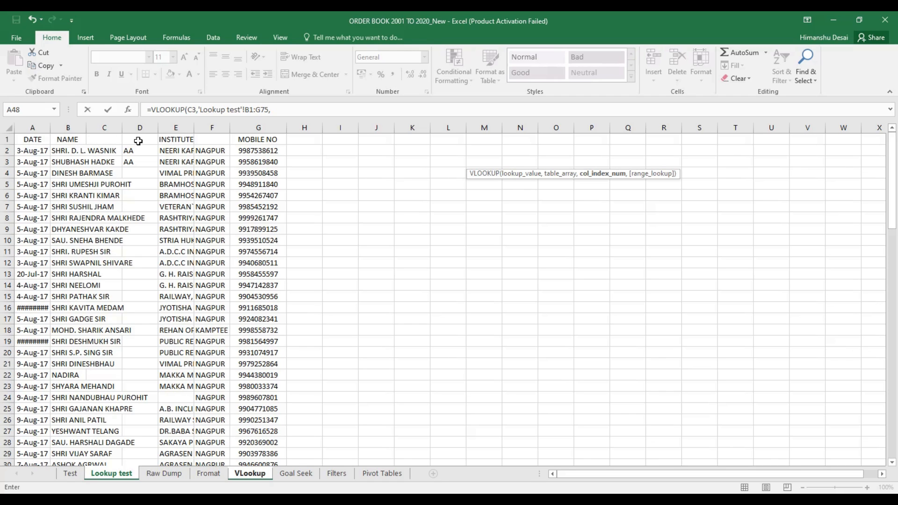
pyautogui.click(275, 112)
pyautogui.write(',')
pyautogui.press('Down')
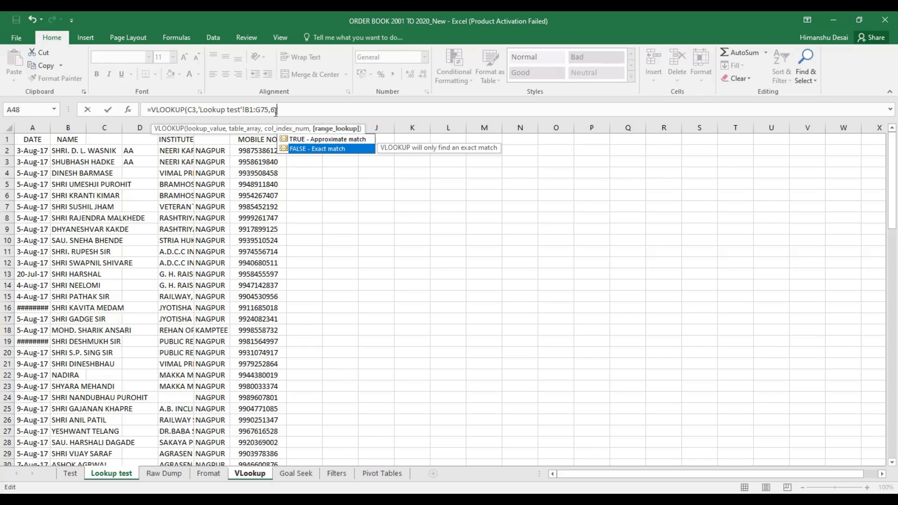
pyautogui.press('Tab')
pyautogui.write(')')
pyautogui.press('Return')
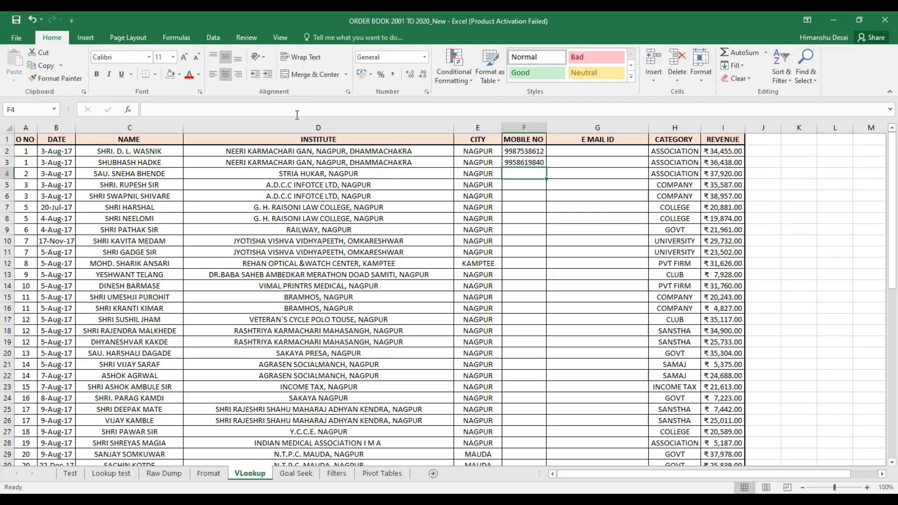
# Fill F3's formula down MOBILE NO and check the shifted table range in F20
pyautogui.click(542, 161)
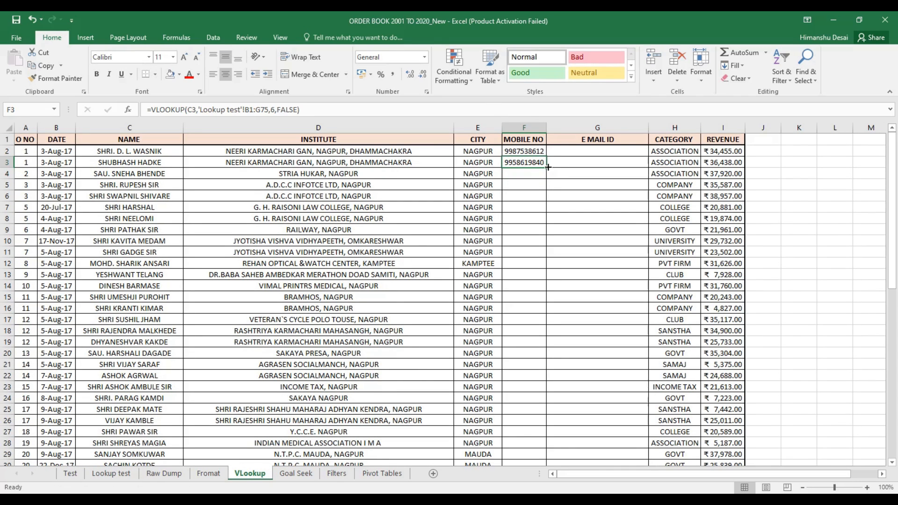
pyautogui.doubleClick(550, 165)
pyautogui.scroll(-10, 521, 258)
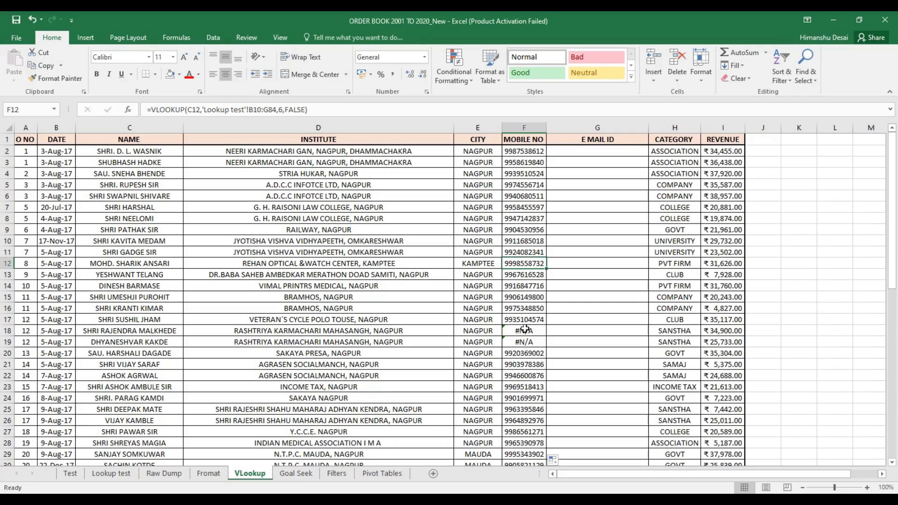
pyautogui.click(532, 352)
# Check the drifted table range in F32's formula, then return to F3
pyautogui.scroll(-8, 532, 350)
pyautogui.click(524, 217)
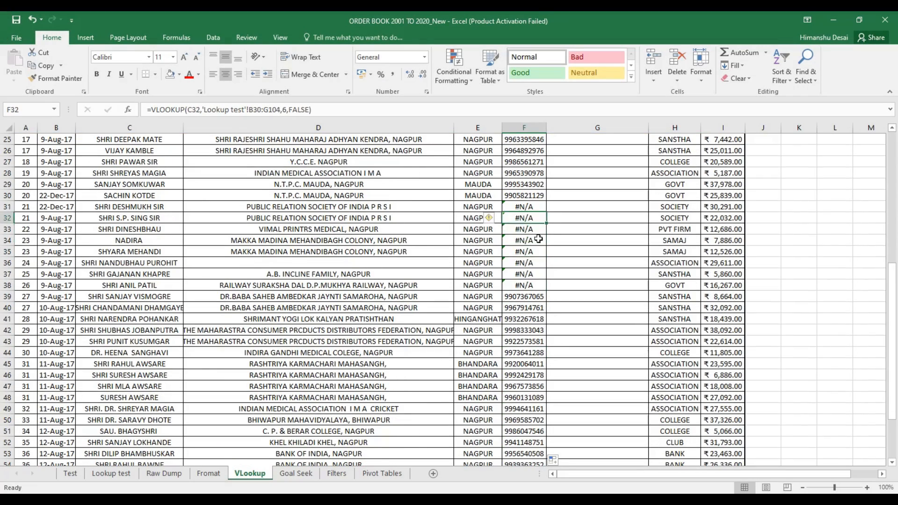
pyautogui.scroll(8, 521, 236)
pyautogui.click(522, 164)
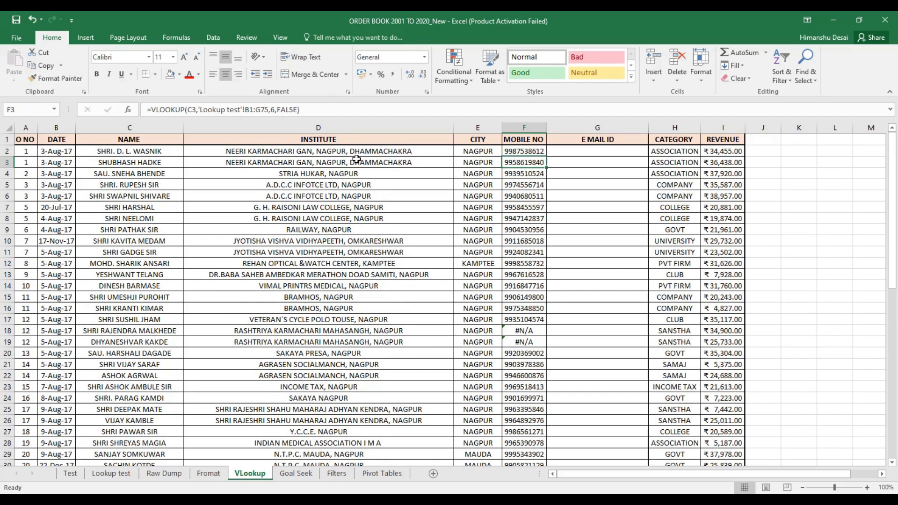
# Make F3's range 'Lookup test'!$B$1:$G$75 with F4 and fill it down MOBILE NO
pyautogui.click(249, 109)
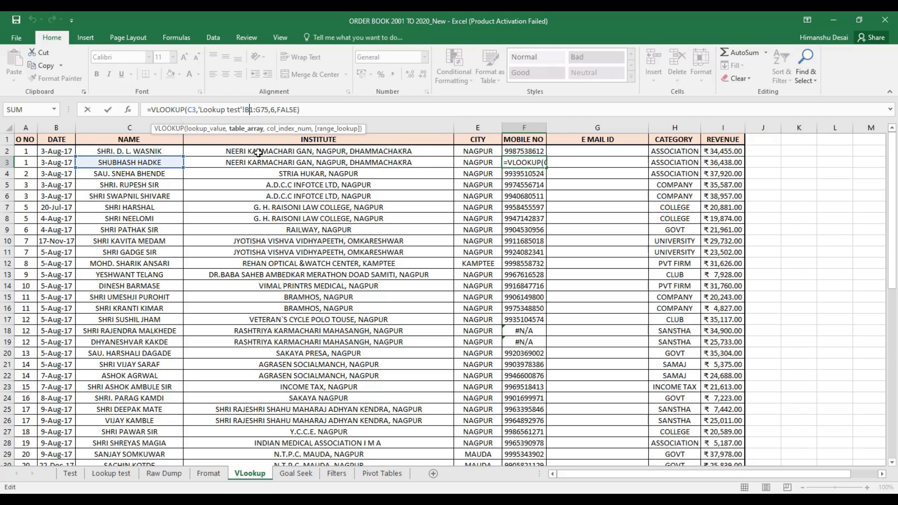
pyautogui.doubleClick(248, 109)
pyautogui.press('F4')
pyautogui.click(270, 112)
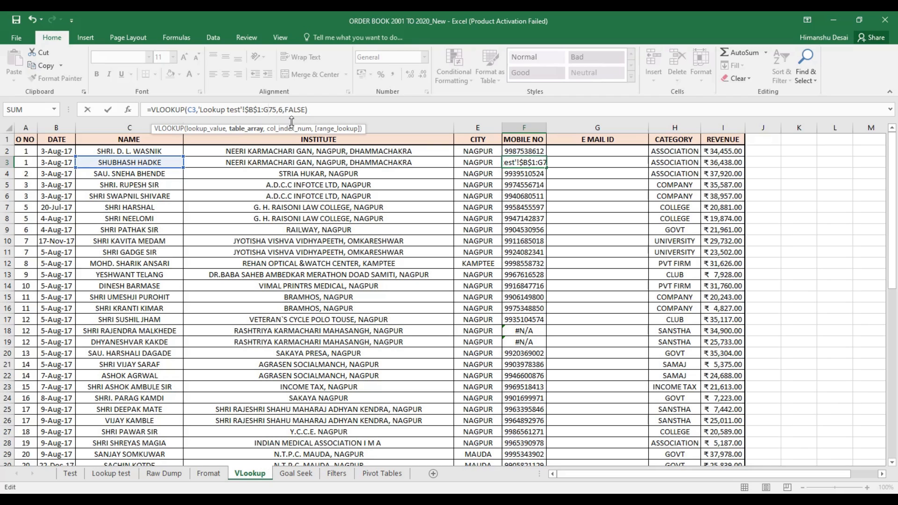
pyautogui.doubleClick(273, 111)
pyautogui.press('F4')
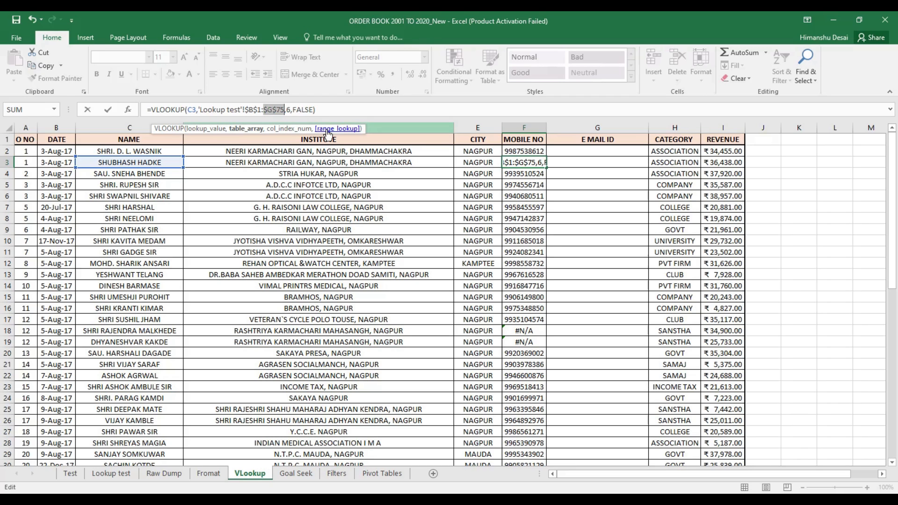
pyautogui.press('Return')
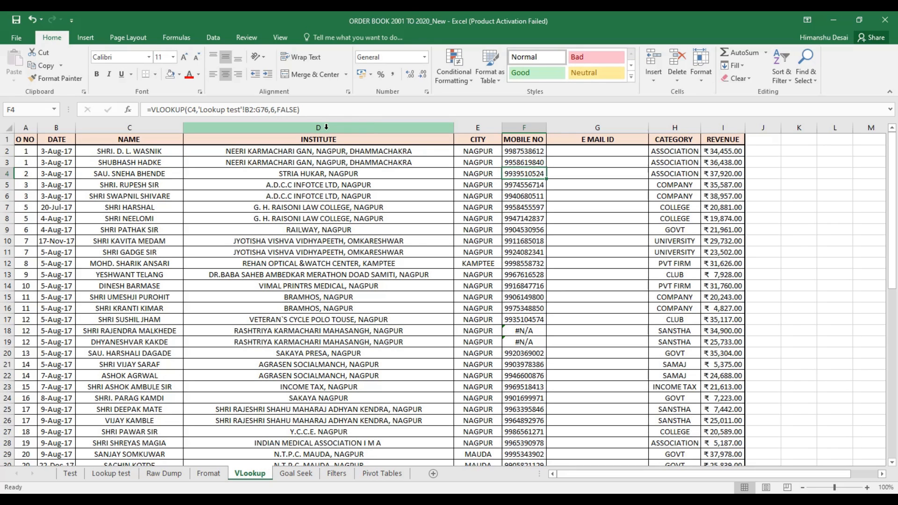
pyautogui.click(528, 163)
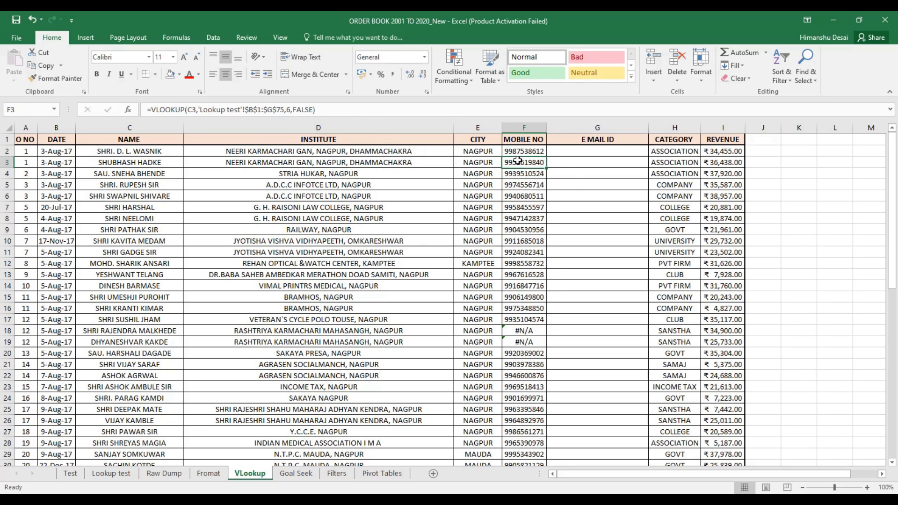
pyautogui.doubleClick(545, 168)
pyautogui.scroll(-5, 519, 331)
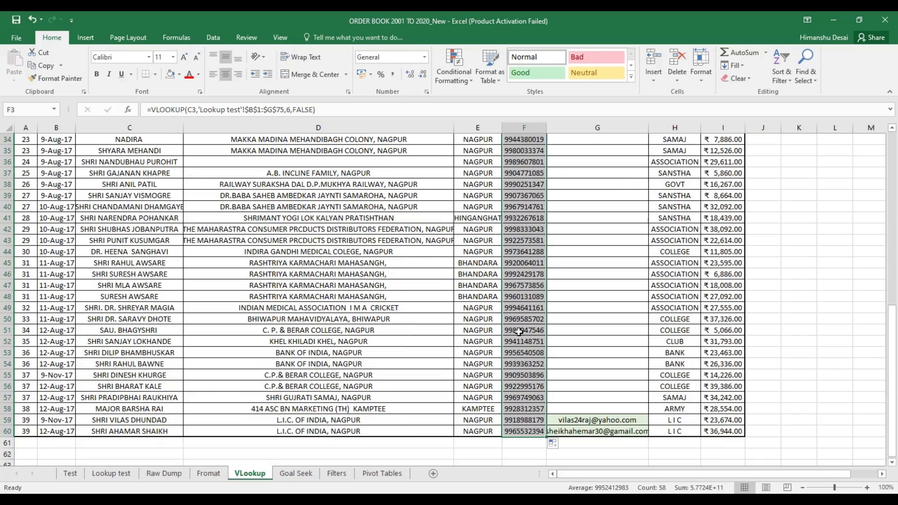
pyautogui.click(527, 359)
pyautogui.scroll(11, 518, 313)
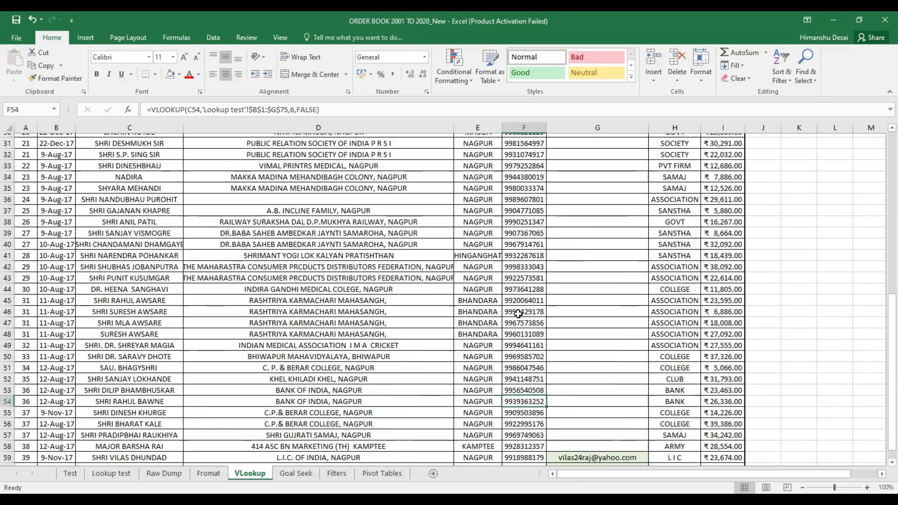
pyautogui.scroll(-9, 518, 312)
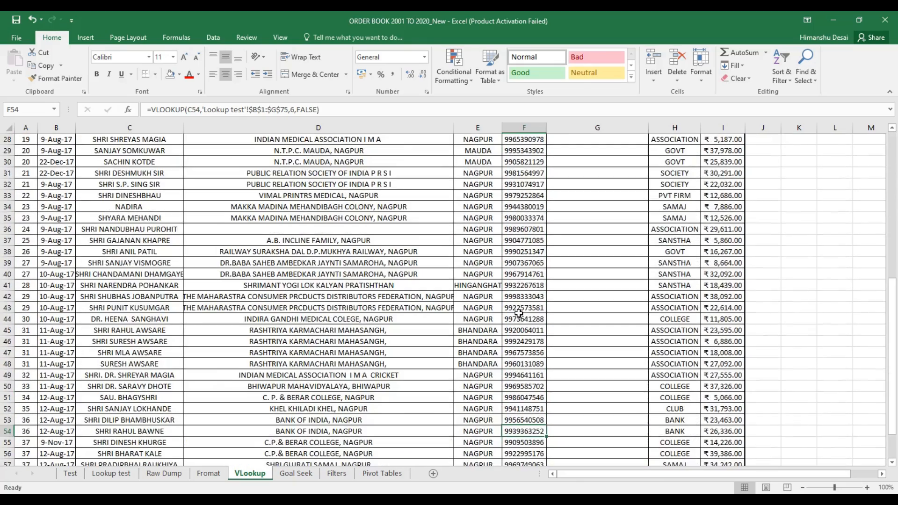
pyautogui.scroll(6, 510, 290)
pyautogui.scroll(3, 507, 286)
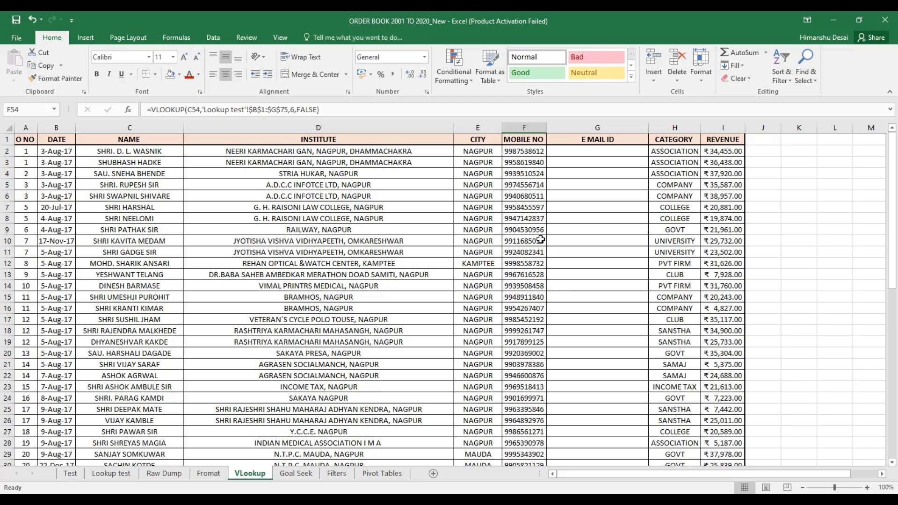
pyautogui.click(111, 473)
pyautogui.moveTo(155, 187); pyautogui.dragTo(150, 453)
pyautogui.moveTo(316, 193); pyautogui.dragTo(881, 193)
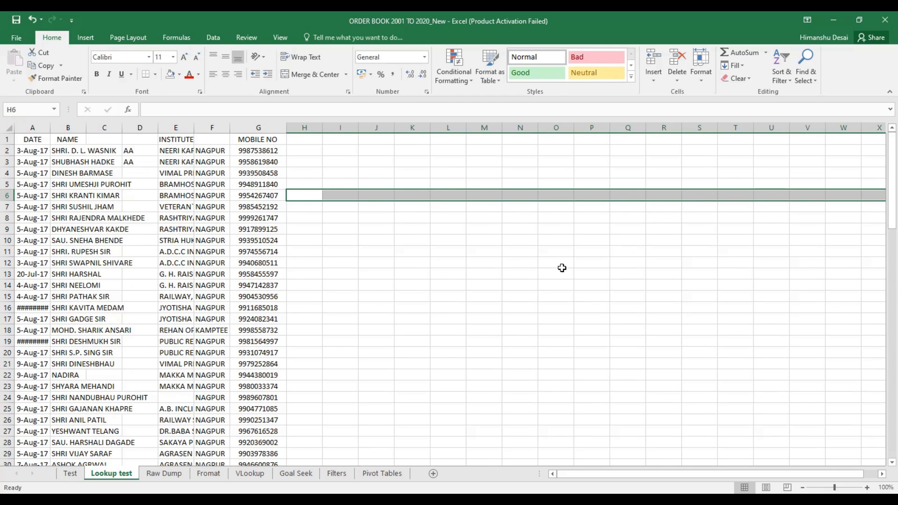
pyautogui.click(252, 473)
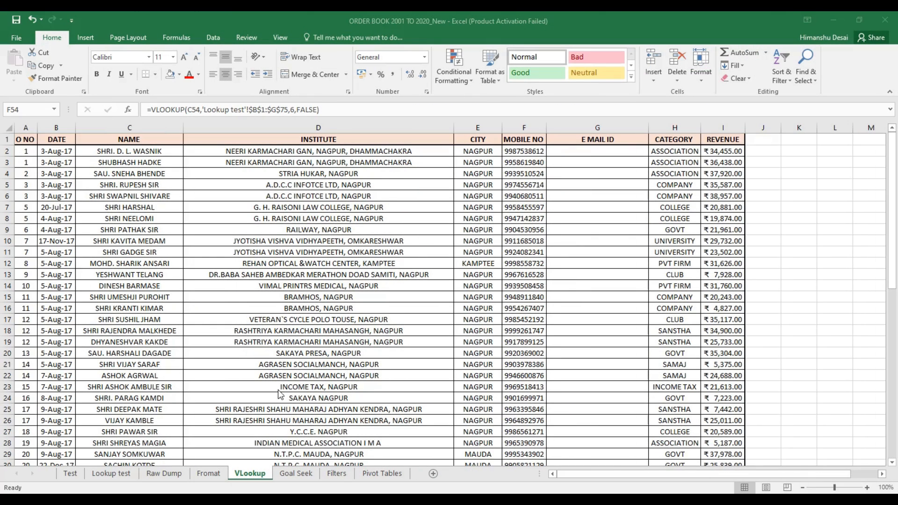
# On the Goal Seek sheet, widen column H and inspect I61's =SUM(I2:I60) Grand Total and row 58
pyautogui.click(297, 474)
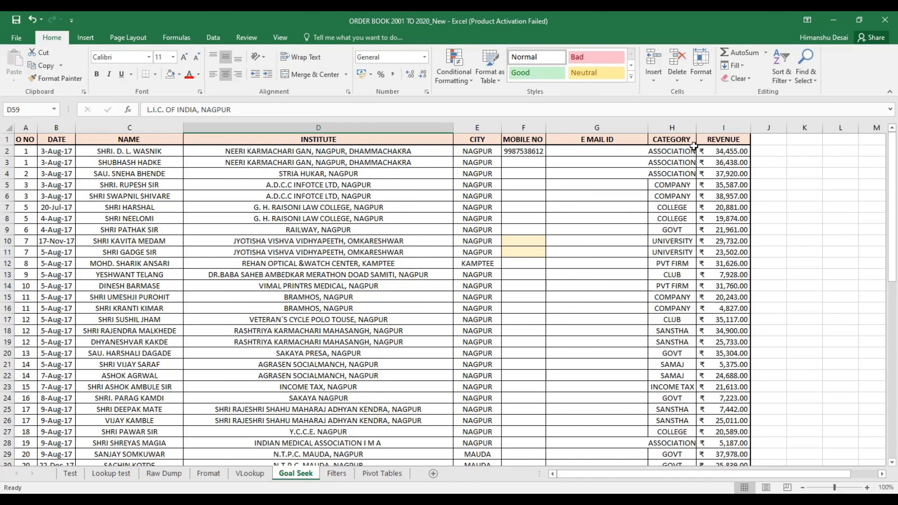
pyautogui.moveTo(698, 128); pyautogui.dragTo(702, 128)
pyautogui.scroll(-4, 570, 257)
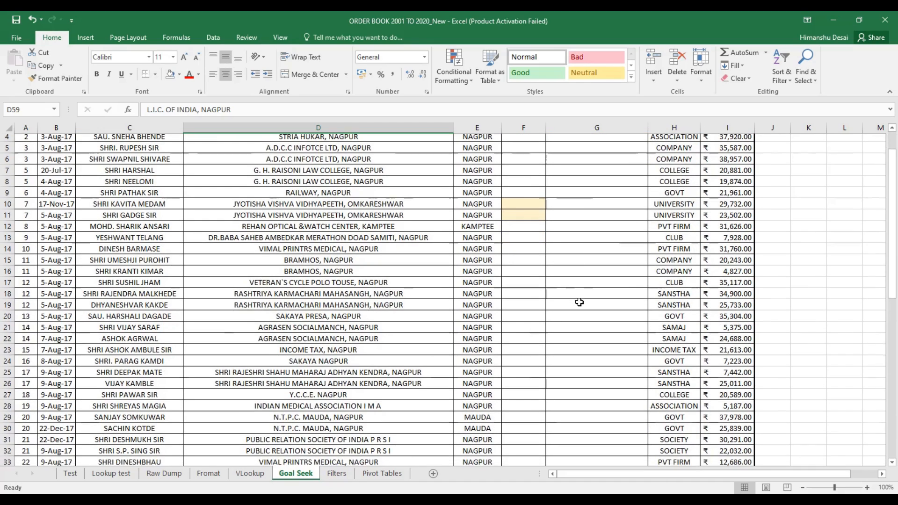
pyautogui.scroll(-9, 627, 293)
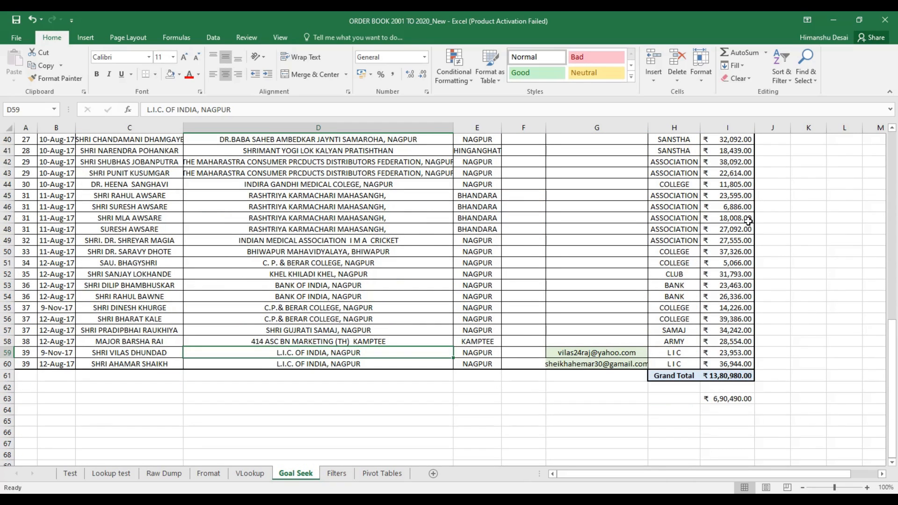
pyautogui.click(726, 375)
pyautogui.click(732, 352)
pyautogui.click(736, 377)
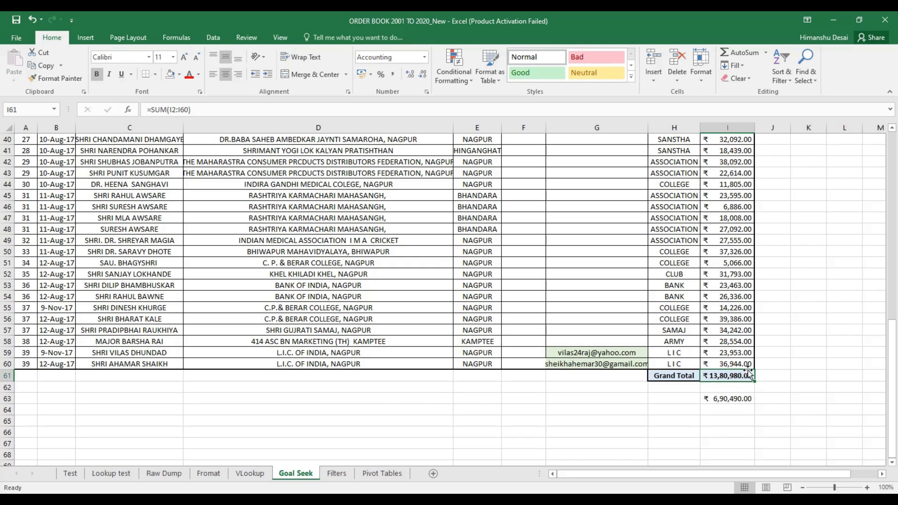
pyautogui.moveTo(738, 380)
pyautogui.mouseDown()
pyautogui.moveTo(711, 376)
pyautogui.moveTo(750, 376)
pyautogui.mouseUp()
pyautogui.click(748, 345)
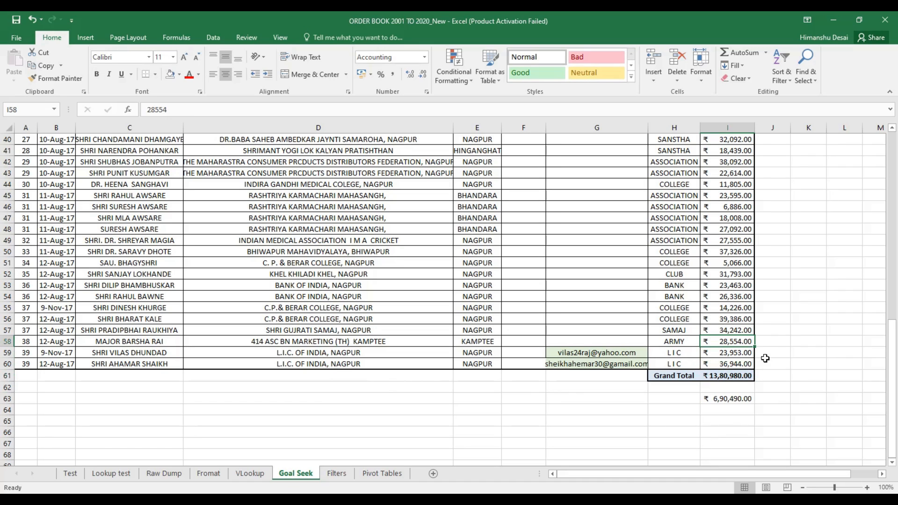
pyautogui.click(4, 341)
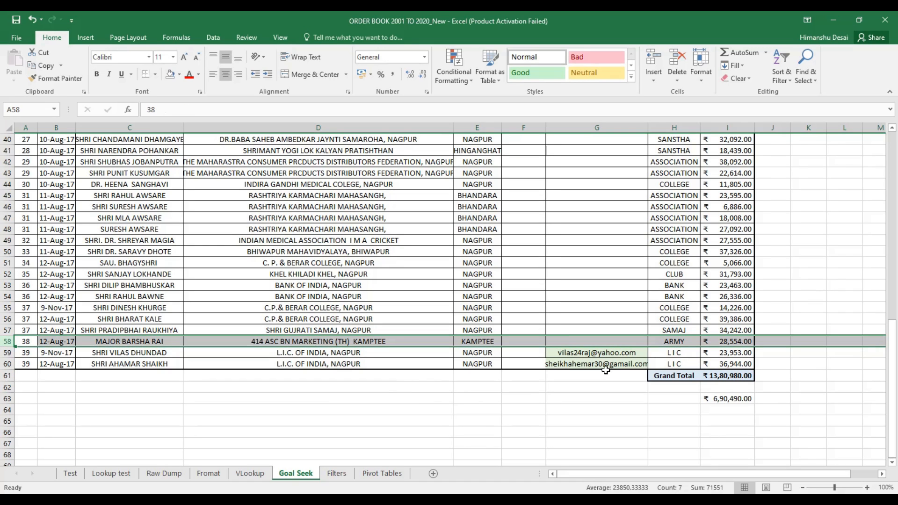
# Overwrite the customer name in C58 with a different person's full name
pyautogui.click(147, 345)
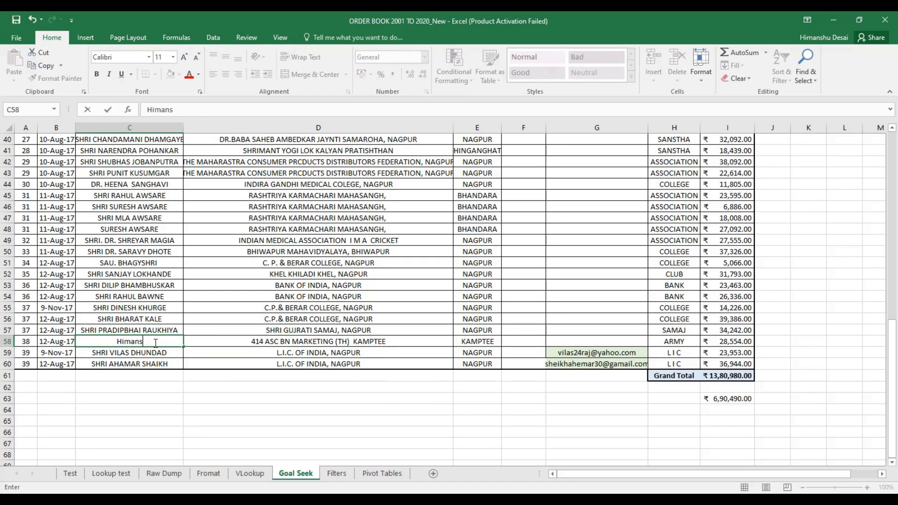
pyautogui.press('Return')
# Review row 58's ARMY category and 28,554.00 revenue, the I61 Grand Total and I57's 34,242.00
pyautogui.click(154, 342)
pyautogui.press('Right')
pyautogui.press('Right')
pyautogui.press('Right')
pyautogui.press('Right')
pyautogui.press('Right')
pyautogui.press('Right')
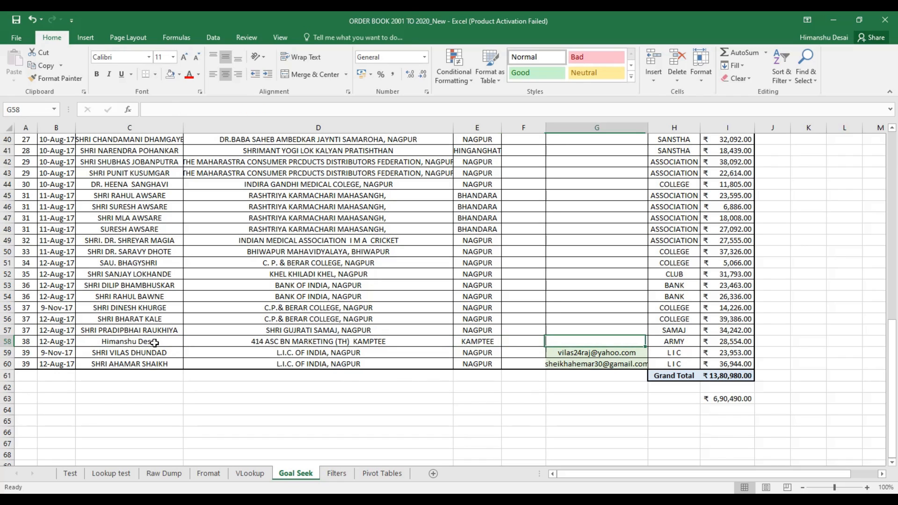
pyautogui.press('Left')
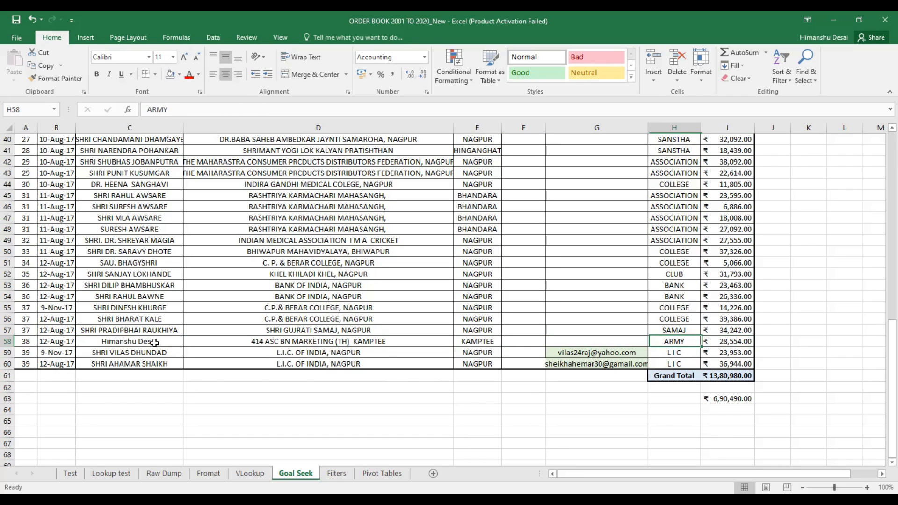
pyautogui.press('Right')
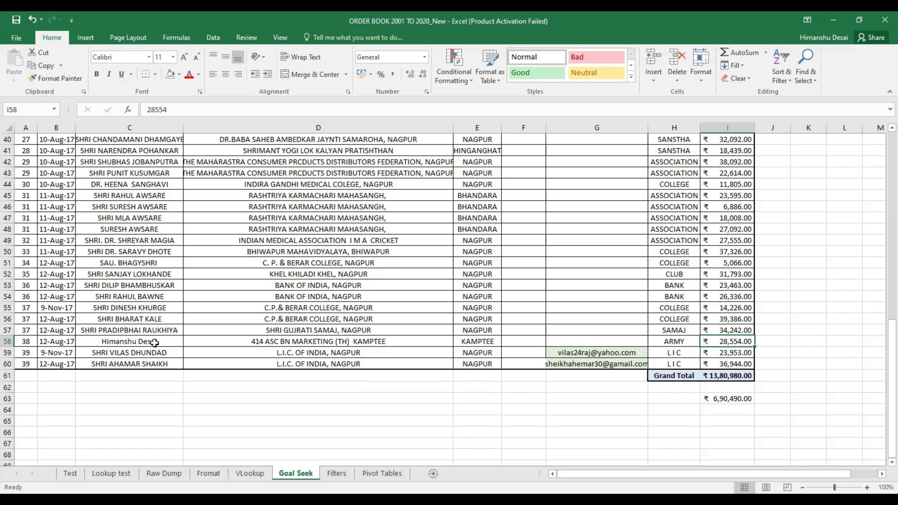
pyautogui.press('Right')
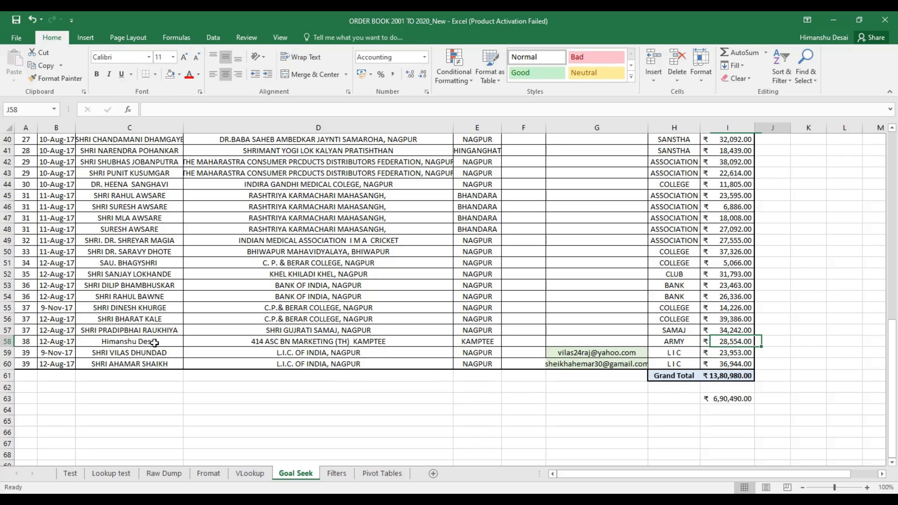
pyautogui.click(737, 374)
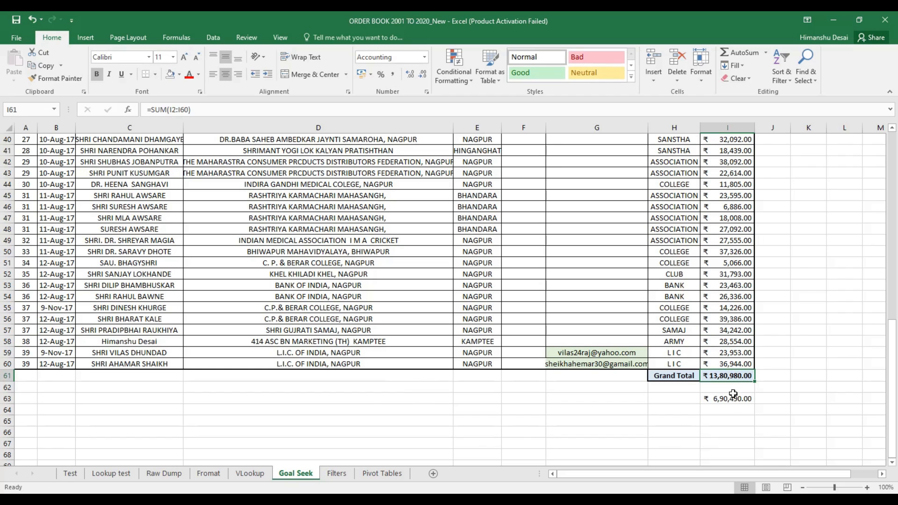
pyautogui.click(734, 331)
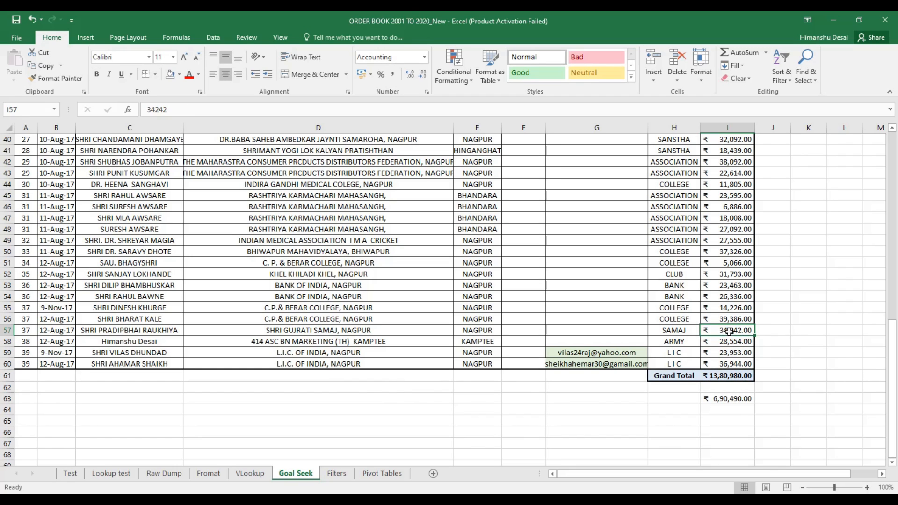
# Goal Seek I61 to 1400000 by changing I58, which becomes 47,574.00
pyautogui.click(213, 38)
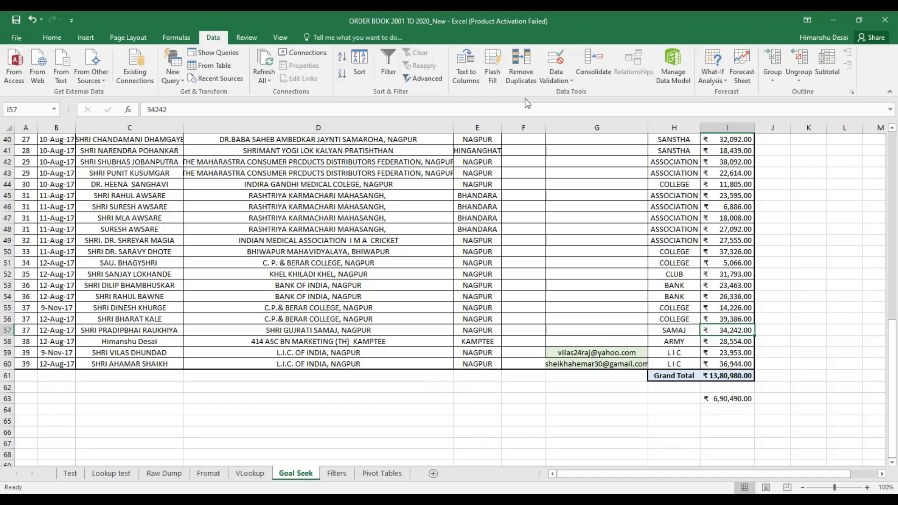
pyautogui.click(718, 81)
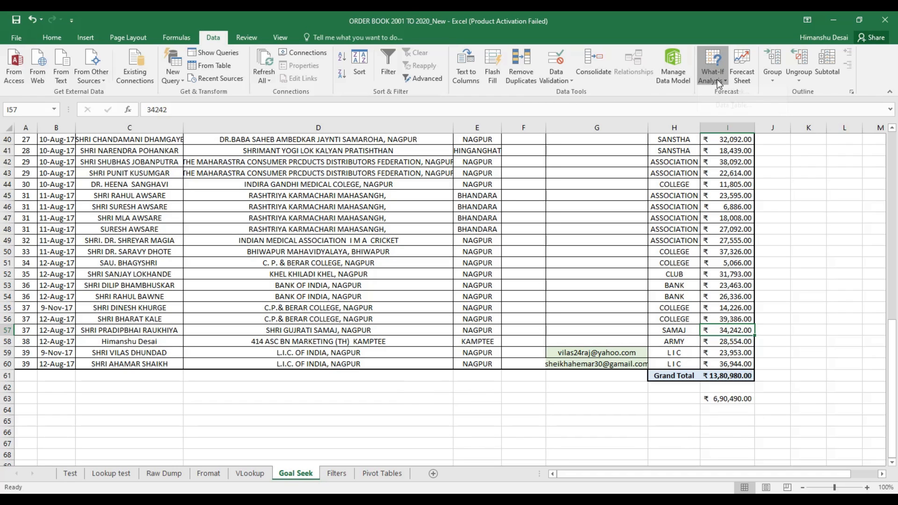
pyautogui.click(736, 100)
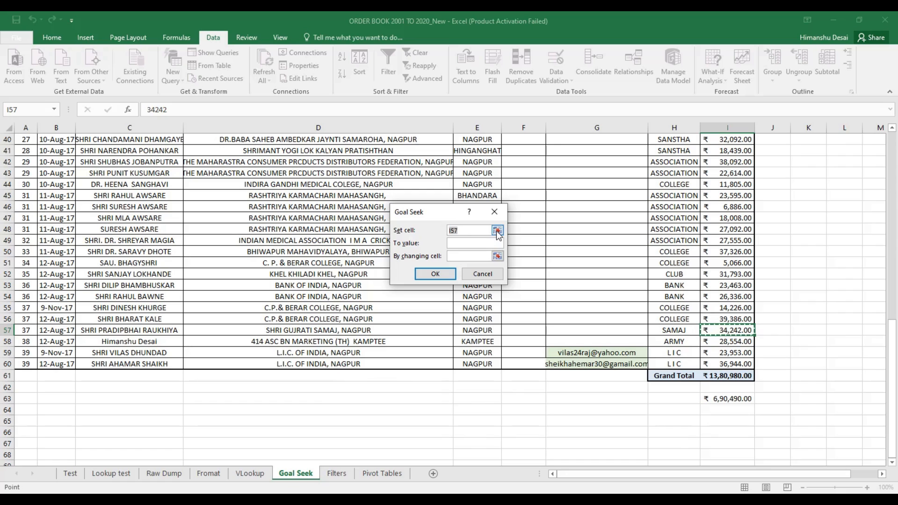
pyautogui.click(496, 231)
pyautogui.click(736, 374)
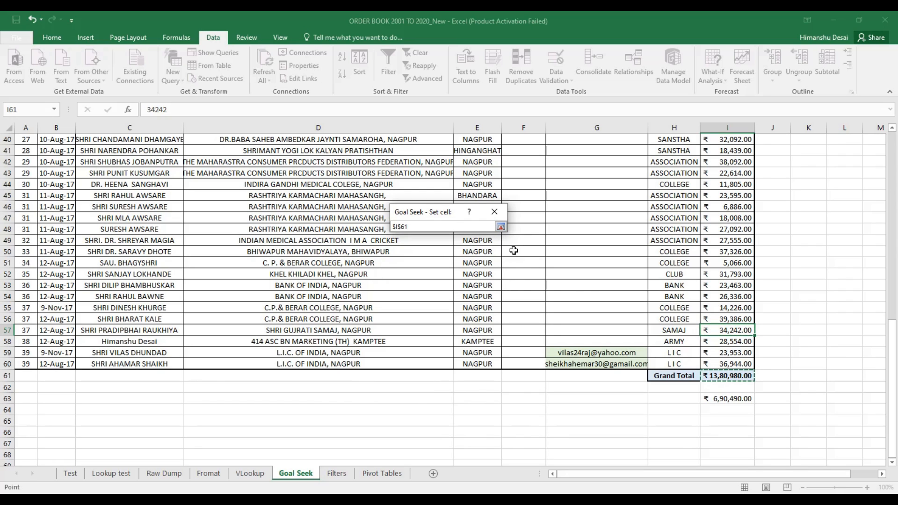
pyautogui.click(500, 227)
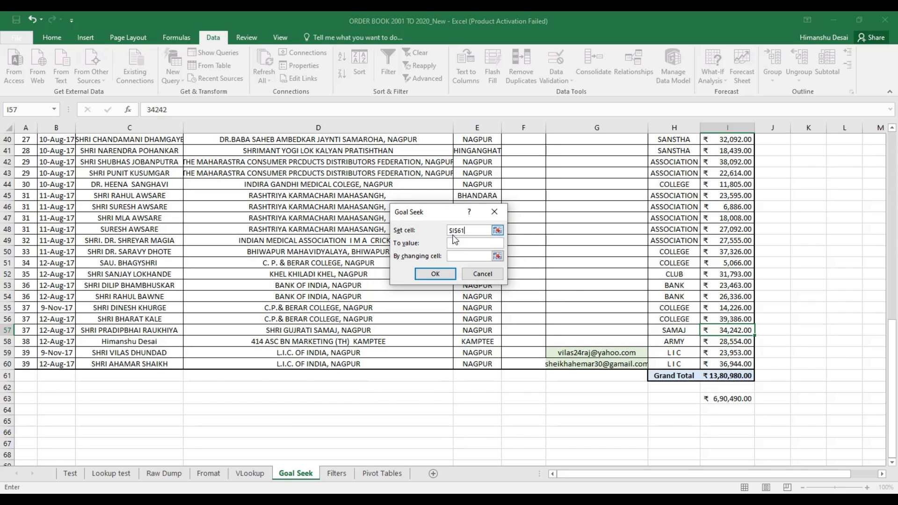
pyautogui.click(465, 242)
pyautogui.click(495, 256)
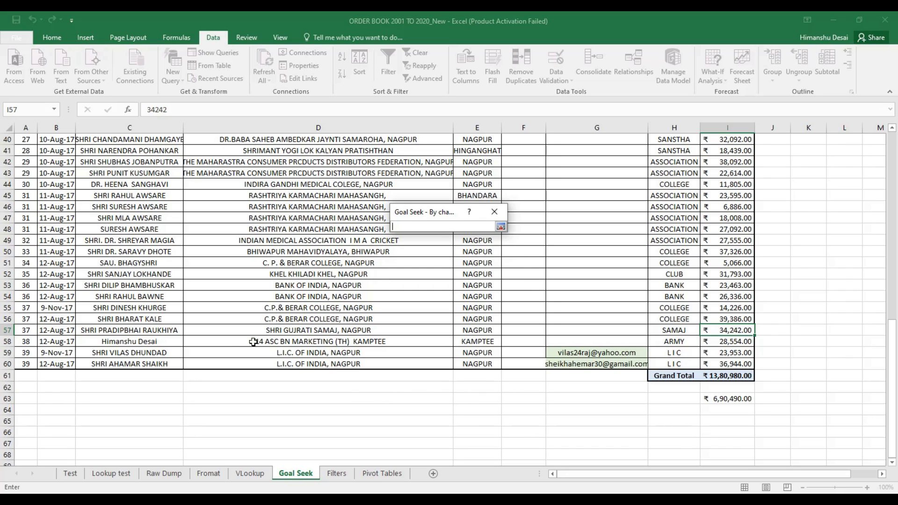
pyautogui.click(717, 341)
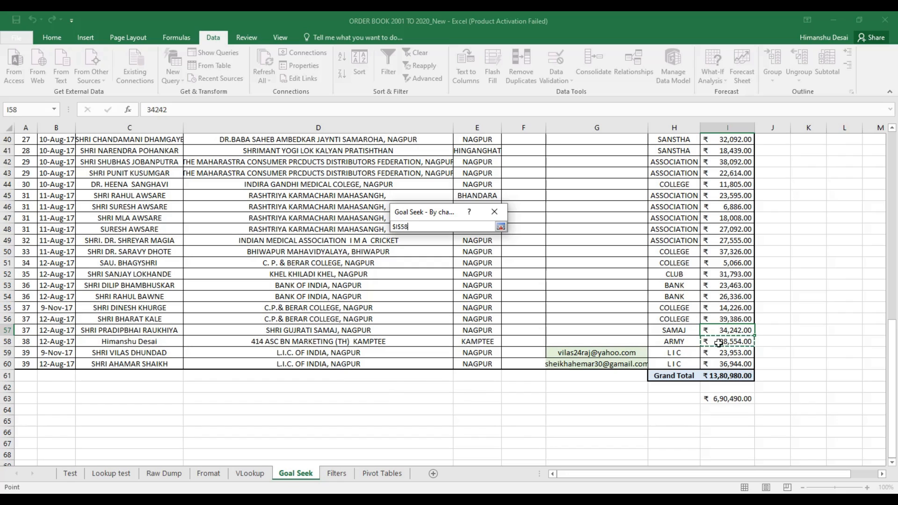
pyautogui.click(499, 226)
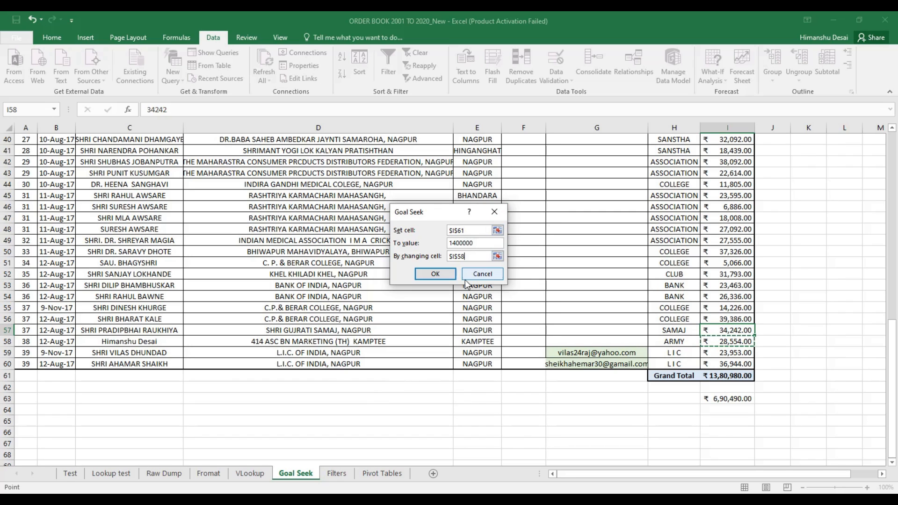
pyautogui.click(435, 274)
# Accept the Goal Seek result, check I58's new 47,574.00, then undo it
pyautogui.press('Return')
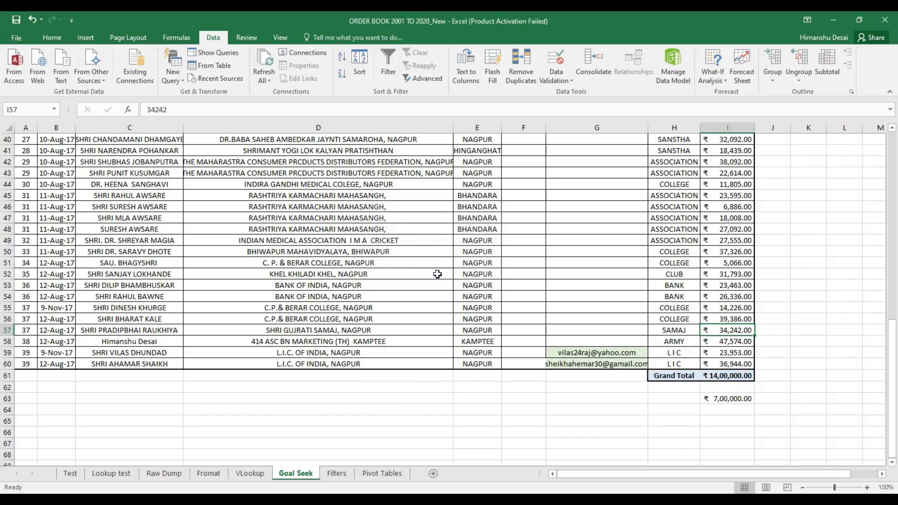
pyautogui.click(721, 343)
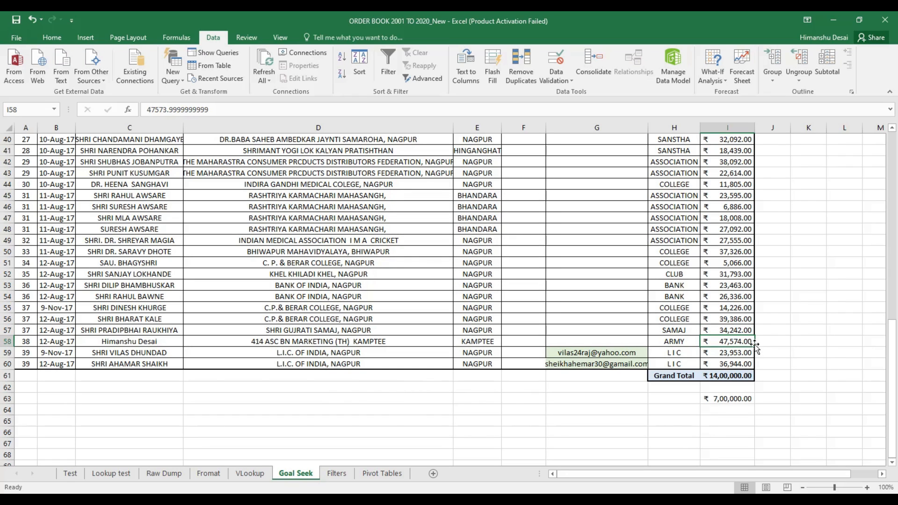
pyautogui.click(783, 342)
pyautogui.click(741, 342)
pyautogui.hotkey('ctrl', 'z')
pyautogui.click(774, 343)
pyautogui.write('=47574-28554')
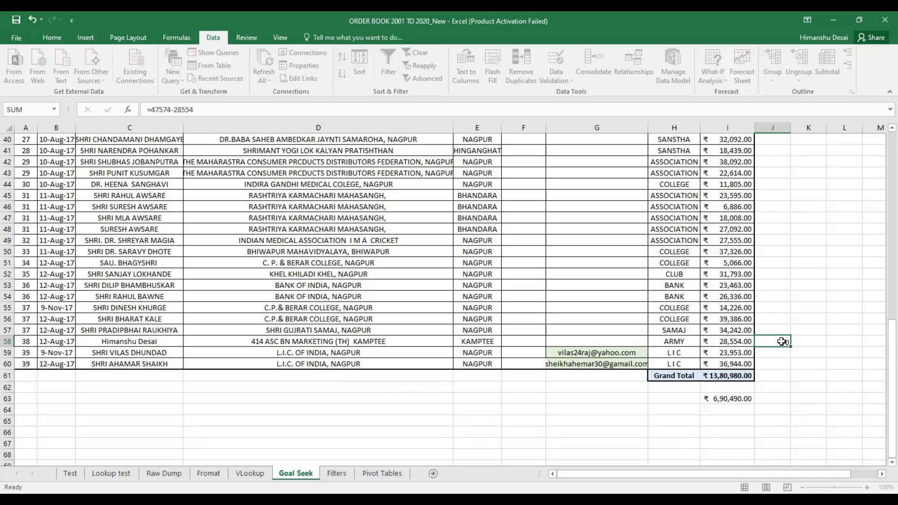
pyautogui.click(737, 342)
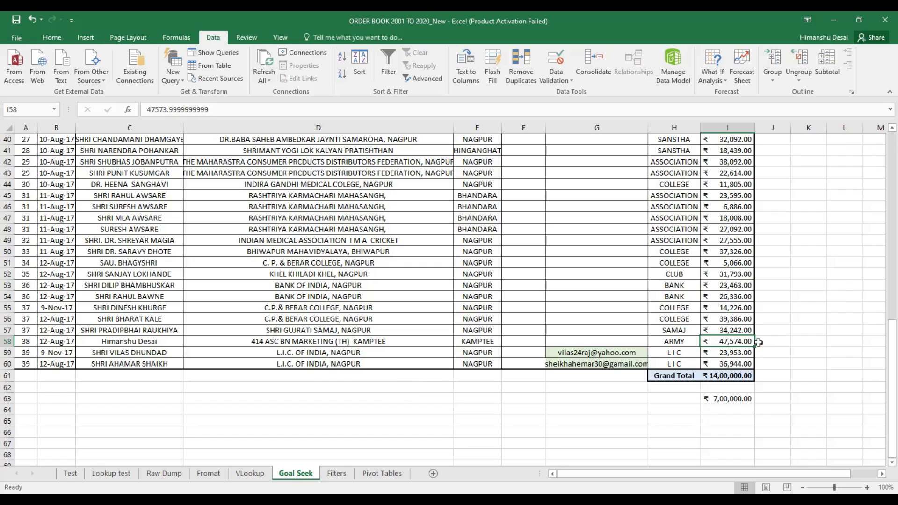
pyautogui.hotkey('ctrl', 'z')
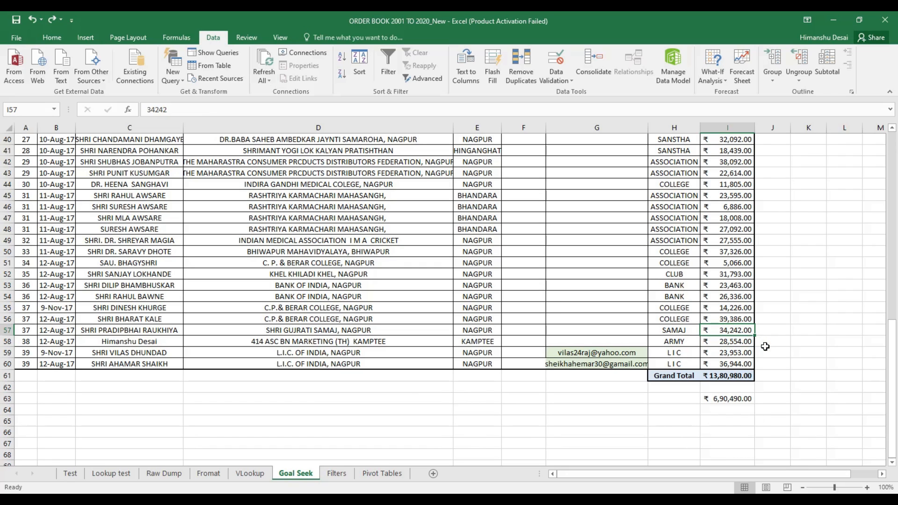
pyautogui.press('Down')
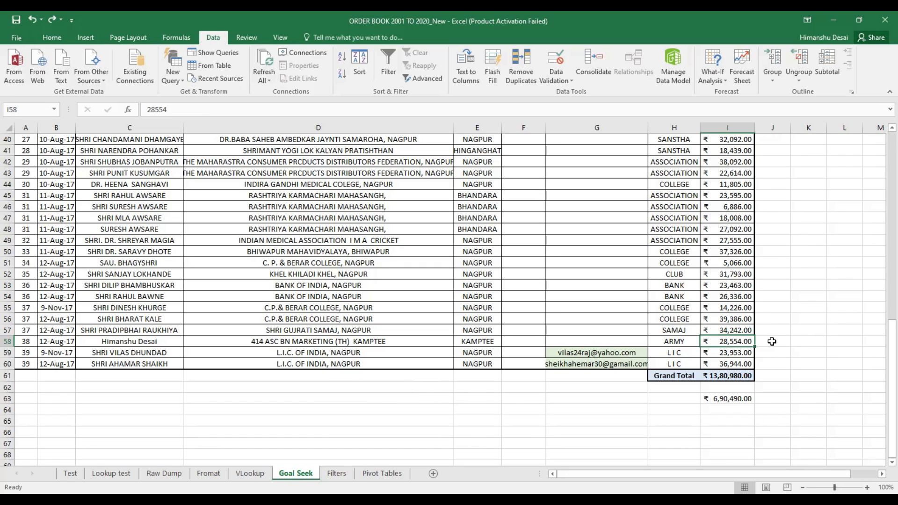
pyautogui.click(772, 342)
pyautogui.write('=47574-')
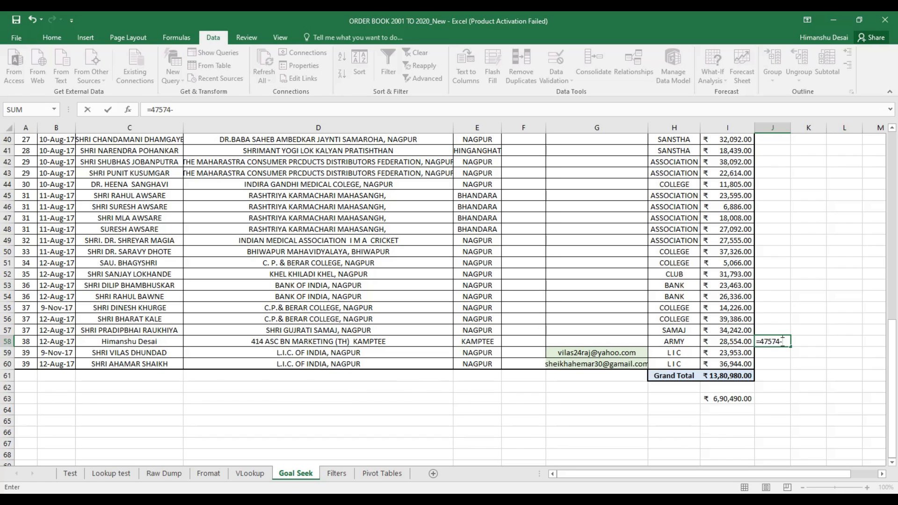
pyautogui.write('28554')
pyautogui.press('Return')
pyautogui.click(779, 343)
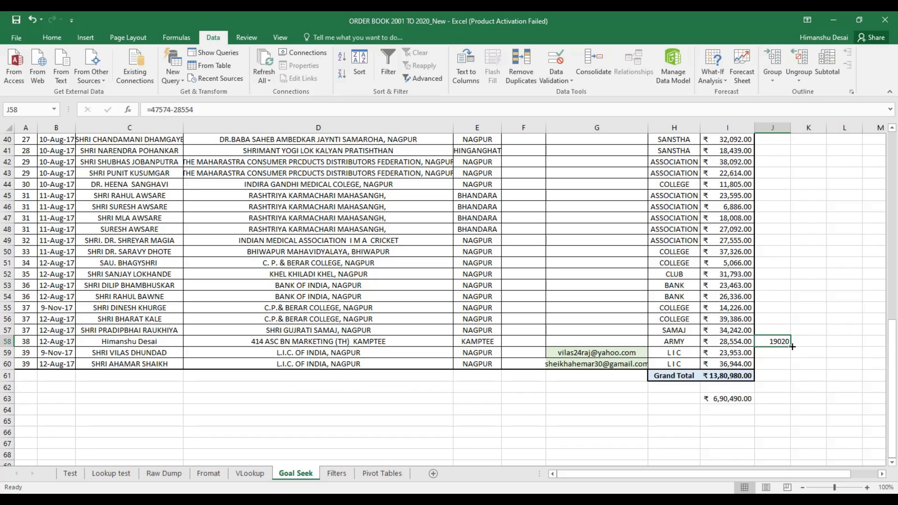
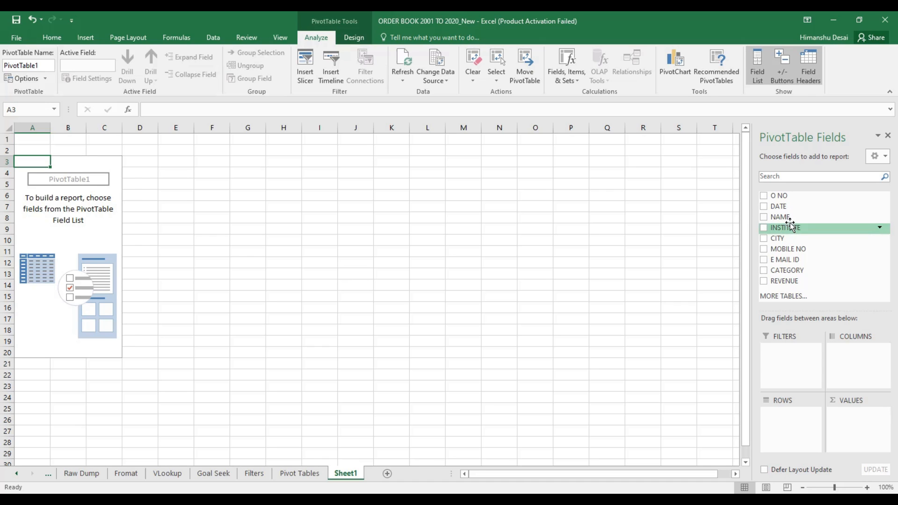
# Build the PivotTable with NAME as rows summing REVENUE
pyautogui.click(764, 217)
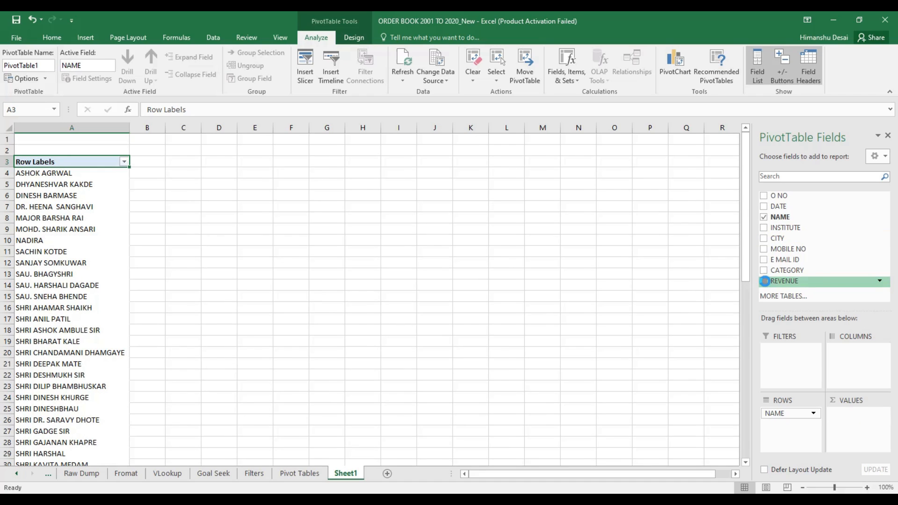
pyautogui.click(764, 281)
pyautogui.click(41, 175)
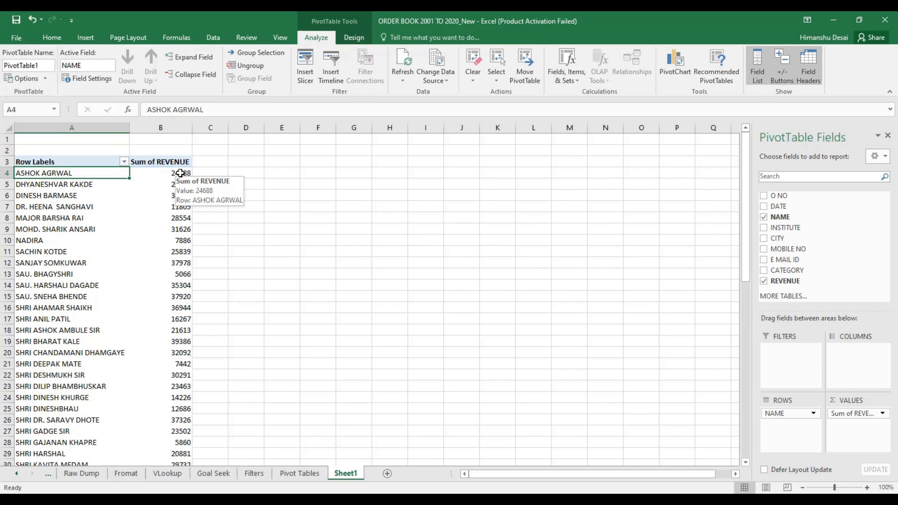
pyautogui.click(177, 172)
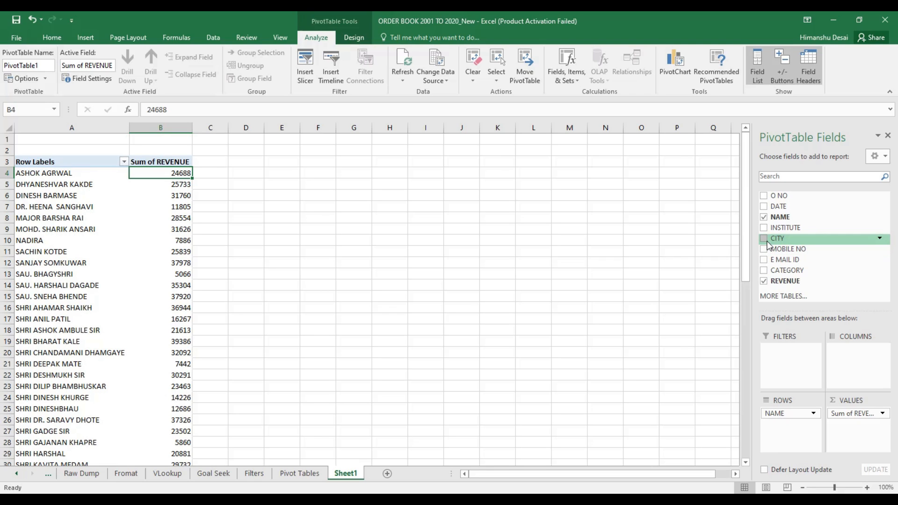
# Replace NAME with INSTITUTE as the pivot row field
pyautogui.click(763, 228)
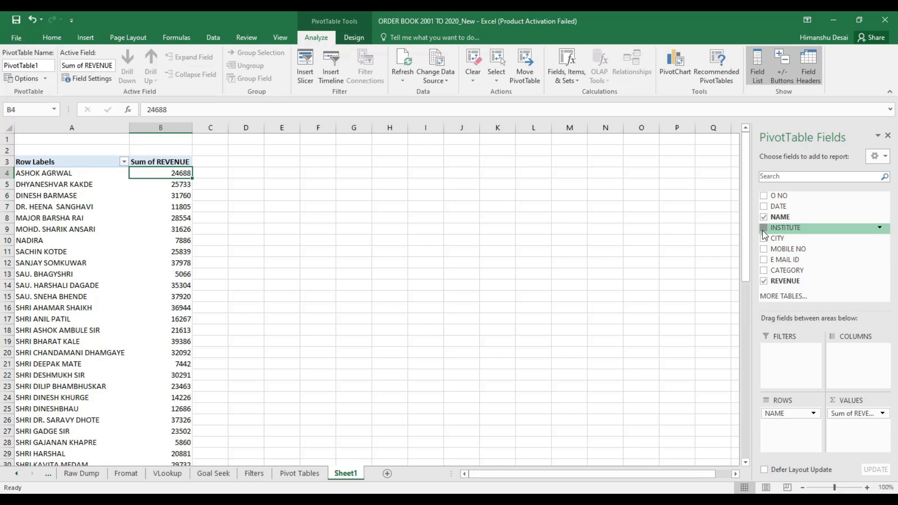
pyautogui.click(814, 414)
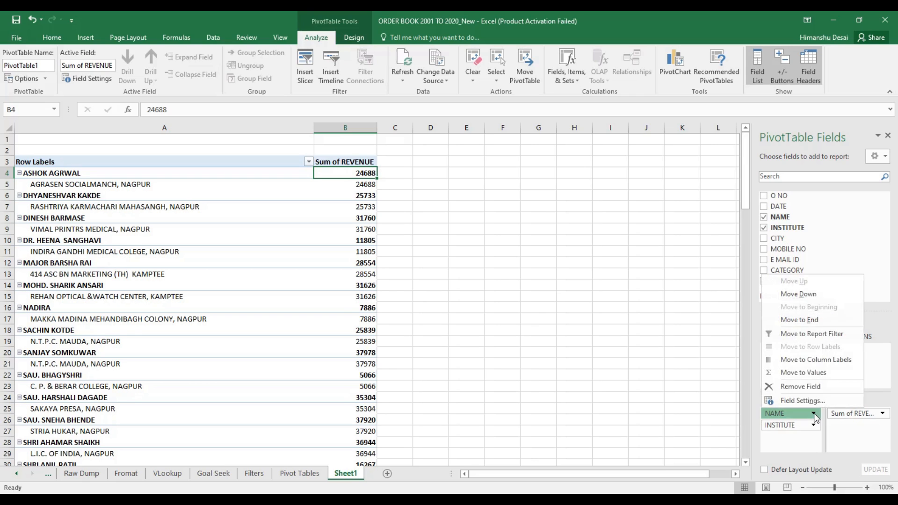
pyautogui.click(790, 385)
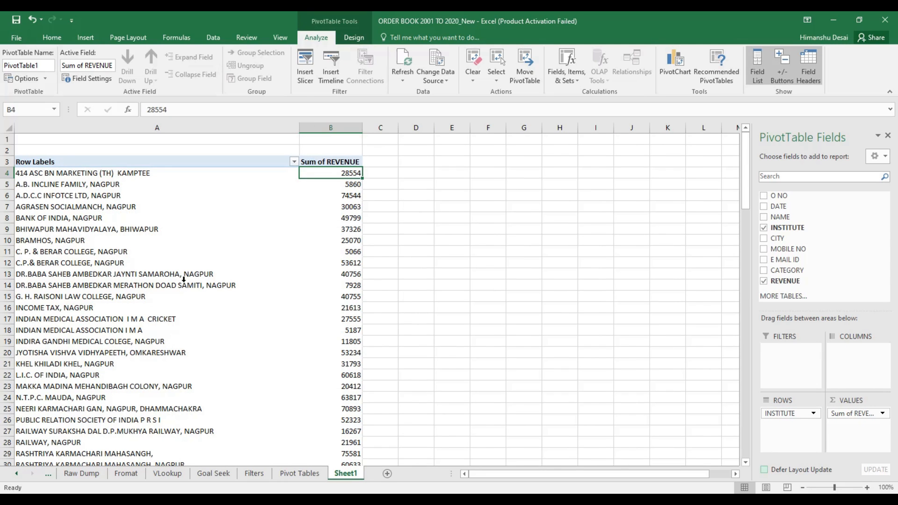
# Browse the institute labels and revenue totals down to N.T.P.C. MAUDA
pyautogui.click(352, 264)
pyautogui.click(76, 270)
pyautogui.click(76, 265)
pyautogui.click(87, 287)
pyautogui.click(86, 241)
pyautogui.click(337, 253)
pyautogui.click(339, 263)
pyautogui.click(340, 275)
pyautogui.click(341, 296)
pyautogui.click(338, 309)
pyautogui.click(344, 332)
pyautogui.click(348, 398)
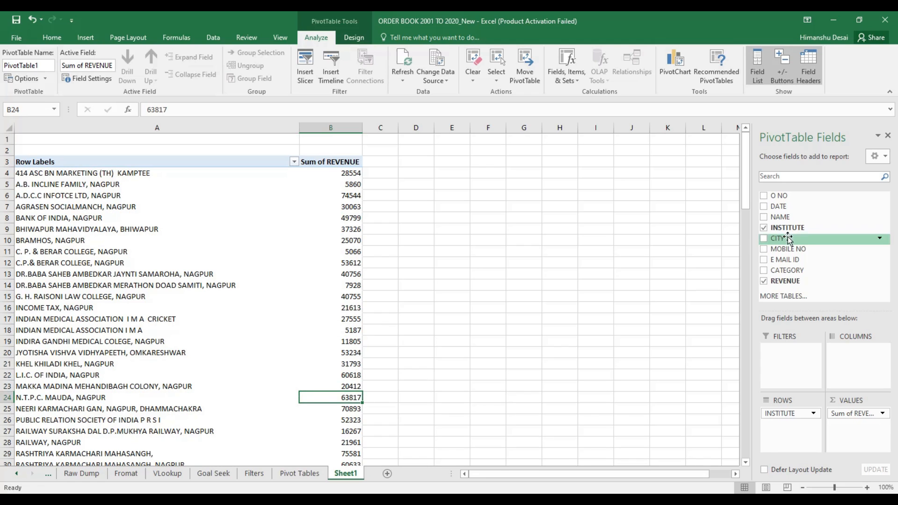
# Summarise revenue by CITY instead, checking NAGPUR's total of 1162684
pyautogui.click(763, 228)
pyautogui.click(763, 239)
pyautogui.click(26, 174)
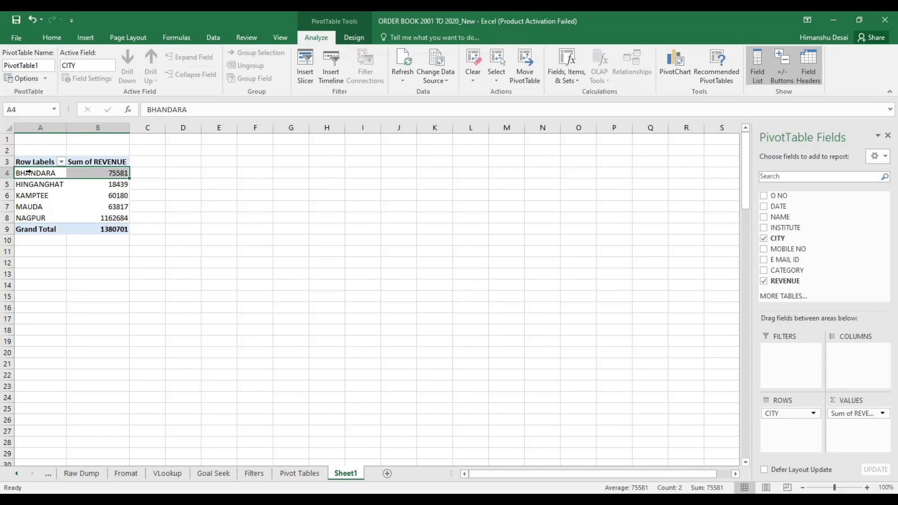
pyautogui.click(29, 184)
pyautogui.click(27, 195)
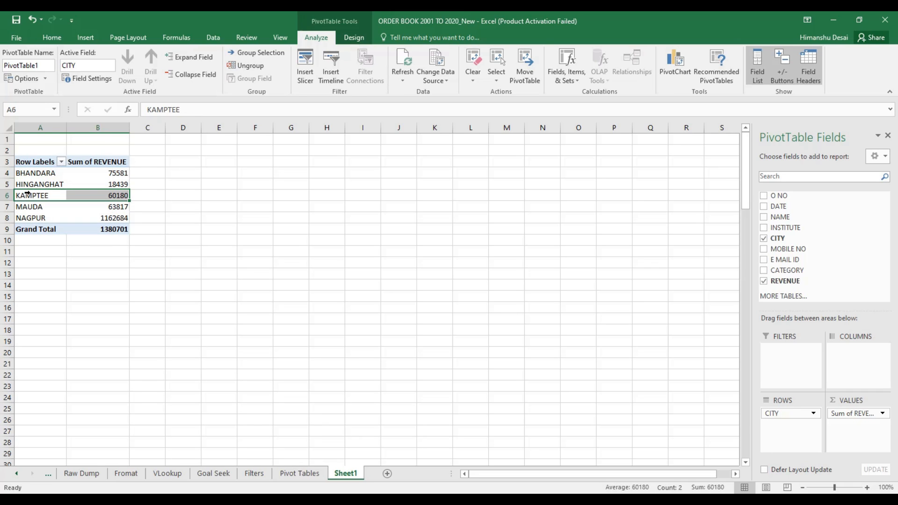
pyautogui.click(36, 209)
pyautogui.click(123, 218)
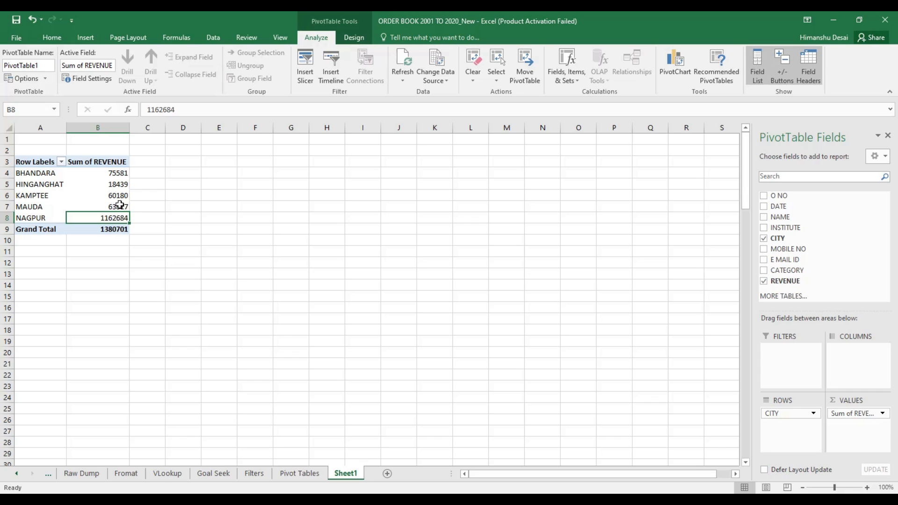
pyautogui.click(40, 176)
# Switch the pivot rows to CATEGORY and select the whole table A3:B18
pyautogui.click(763, 238)
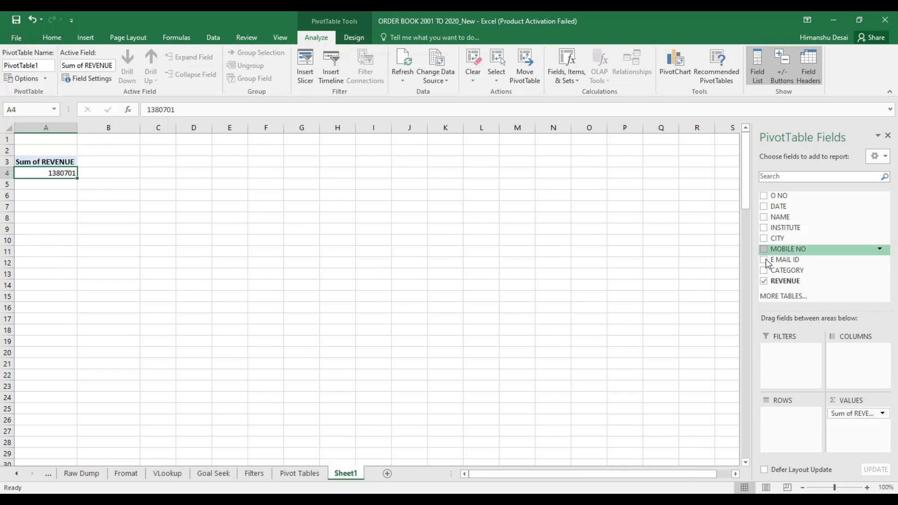
pyautogui.click(763, 270)
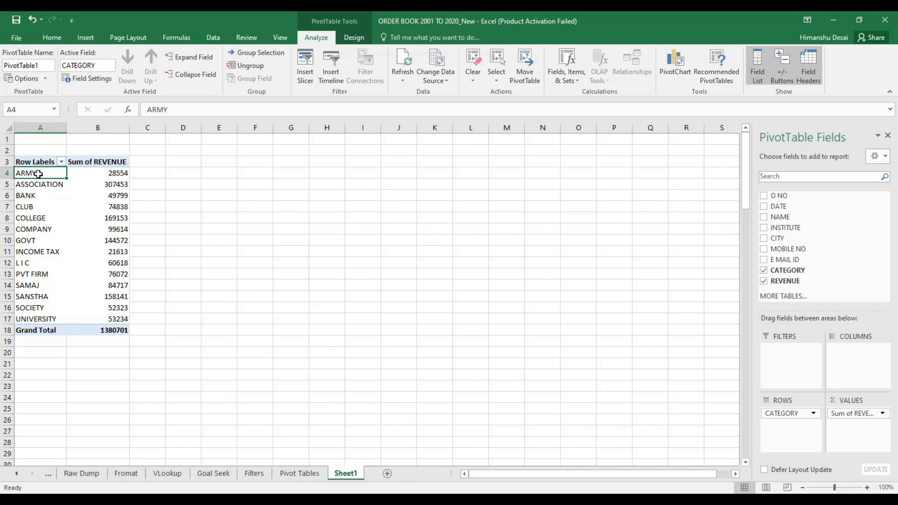
pyautogui.moveTo(38, 165); pyautogui.dragTo(112, 332)
# Paste the category table as values only into E3 and autofit column E
pyautogui.hotkey('ctrl', 'c')
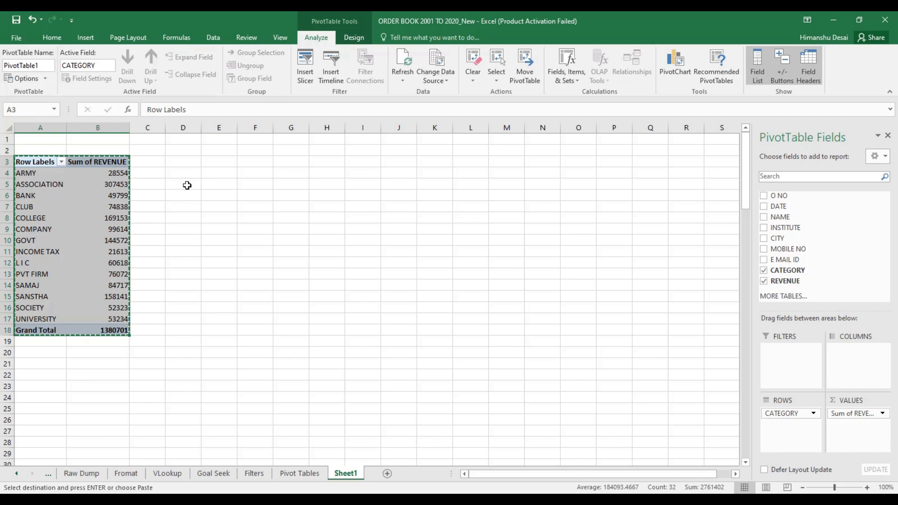
pyautogui.rightClick(218, 164)
pyautogui.click(260, 216)
pyautogui.click(299, 206)
pyautogui.press('Escape')
pyautogui.doubleClick(233, 127)
# Make the header cells E3:F3 bold with a light fill
pyautogui.moveTo(219, 161); pyautogui.dragTo(266, 162)
pyautogui.hotkey('ctrl', 'b')
pyautogui.click(179, 74)
pyautogui.click(247, 110)
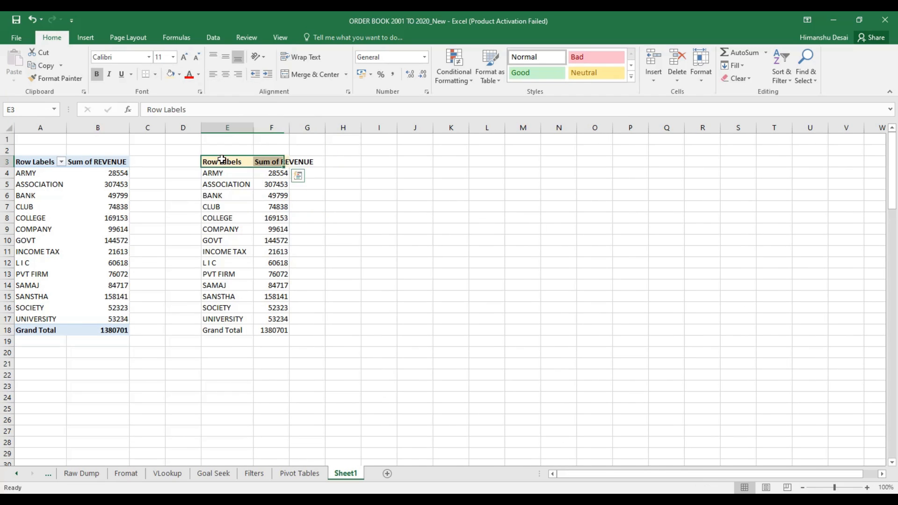
# Give E3:F18 All Borders plus a Thick Outside Border
pyautogui.moveTo(224, 162); pyautogui.dragTo(288, 331)
pyautogui.click(155, 74)
pyautogui.click(170, 197)
pyautogui.moveTo(225, 162); pyautogui.dragTo(265, 330)
pyautogui.click(156, 74)
pyautogui.click(164, 167)
pyautogui.click(155, 73)
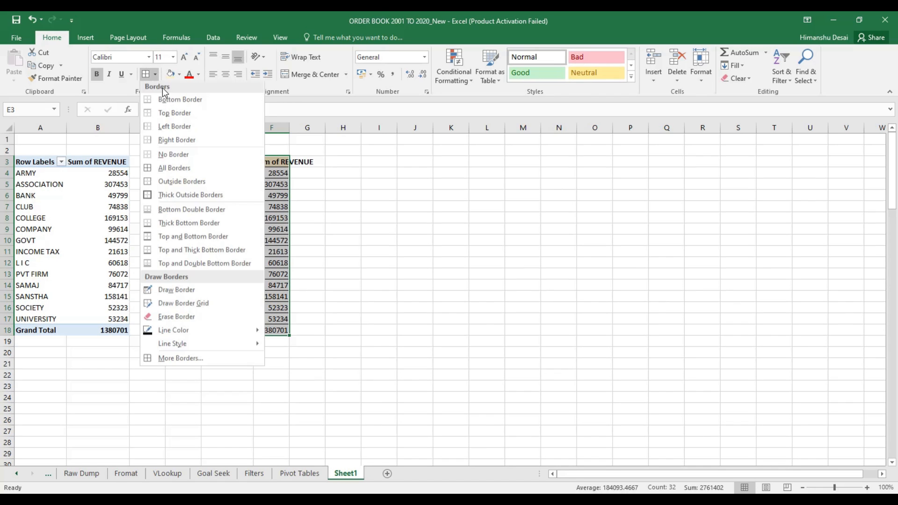
pyautogui.click(169, 194)
# Centre the pasted table's headers and select columns A and B
pyautogui.moveTo(234, 162); pyautogui.dragTo(264, 160)
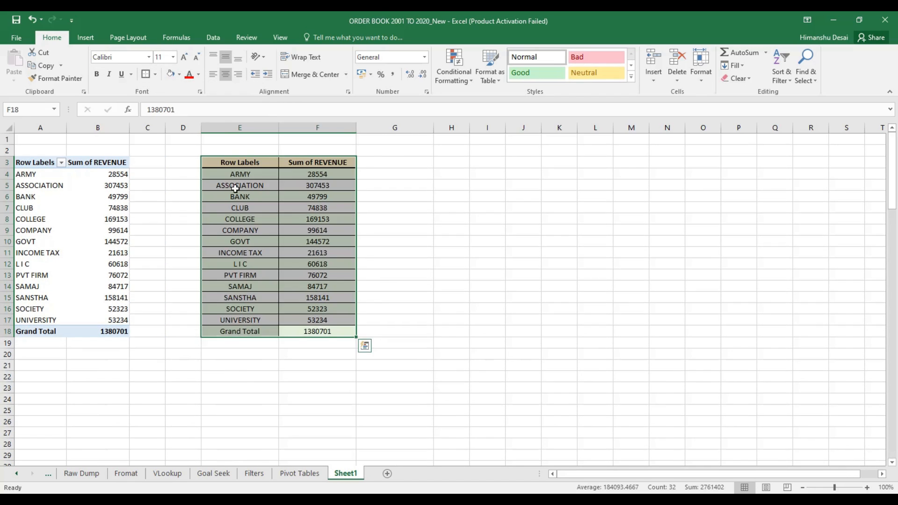
pyautogui.click(272, 262)
pyautogui.moveTo(98, 127); pyautogui.dragTo(44, 127)
# Delete the original pivot columns A and B and autofit column C
pyautogui.rightClick(48, 129)
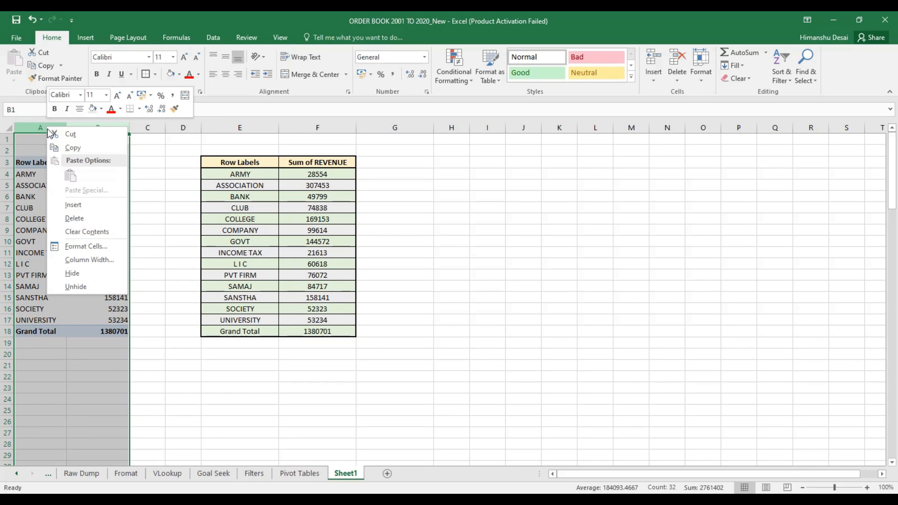
pyautogui.click(75, 218)
pyautogui.click(178, 209)
pyautogui.click(187, 283)
pyautogui.click(159, 187)
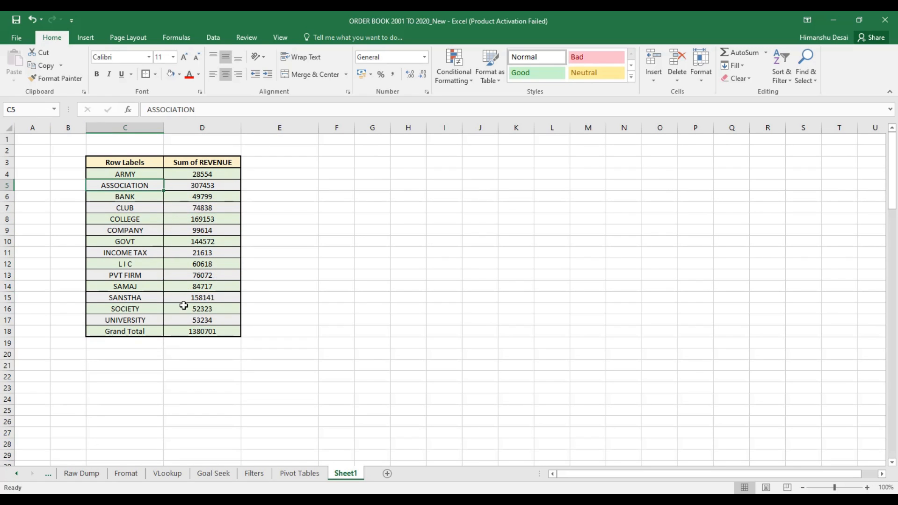
pyautogui.click(154, 219)
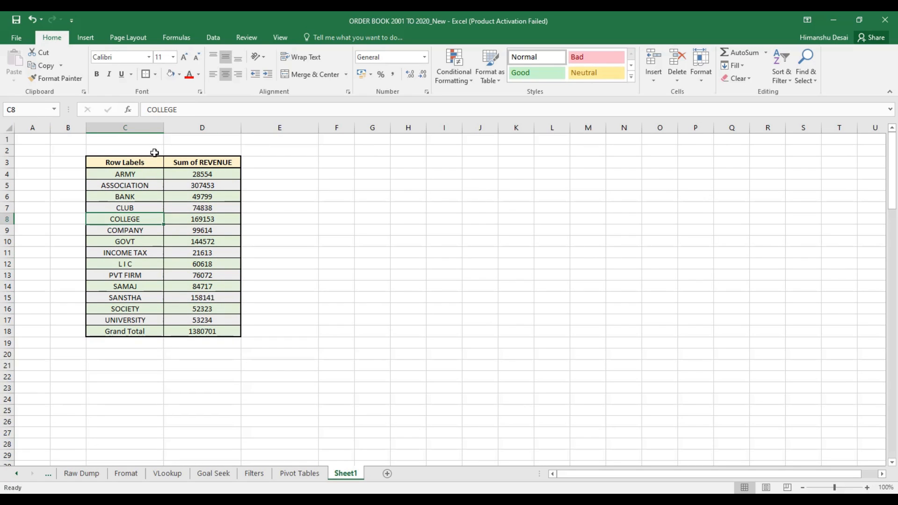
pyautogui.doubleClick(163, 127)
# Format the revenue totals D4:D18 as Currency
pyautogui.moveTo(180, 174); pyautogui.dragTo(179, 332)
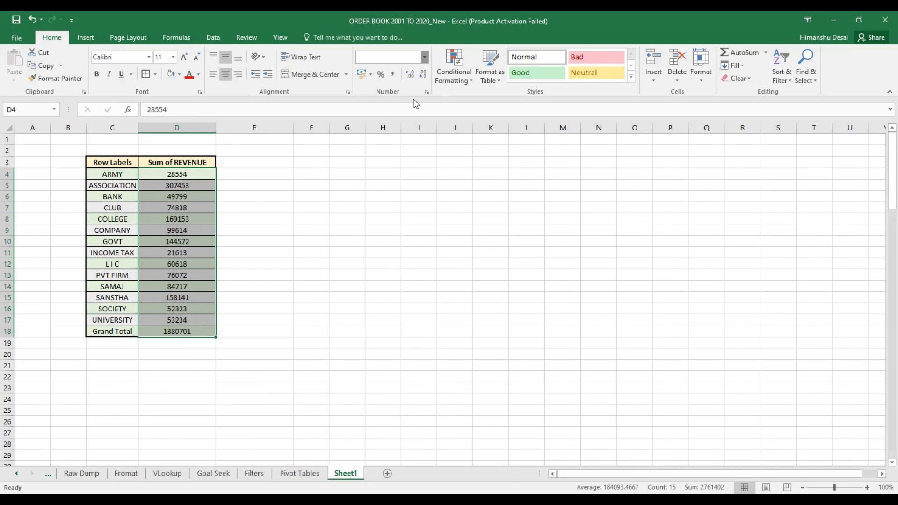
pyautogui.moveTo(184, 175); pyautogui.dragTo(178, 332)
pyautogui.click(424, 56)
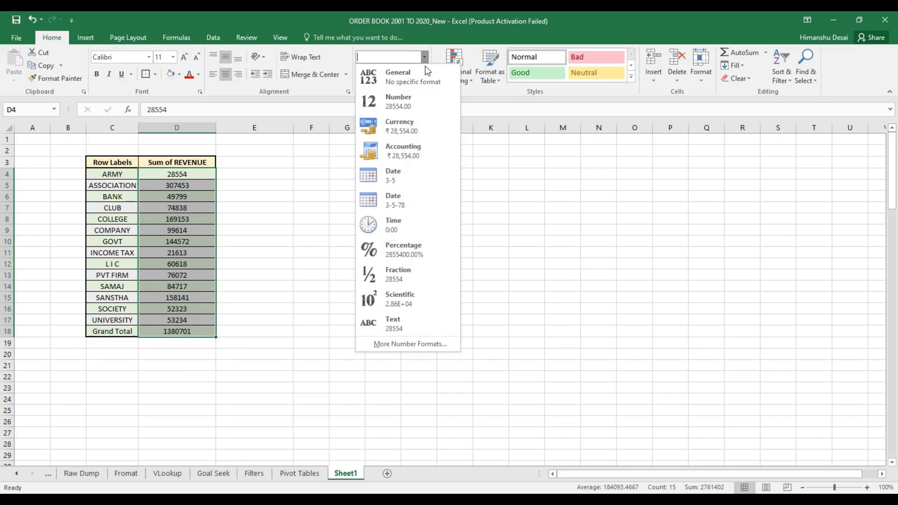
pyautogui.click(409, 123)
pyautogui.click(186, 283)
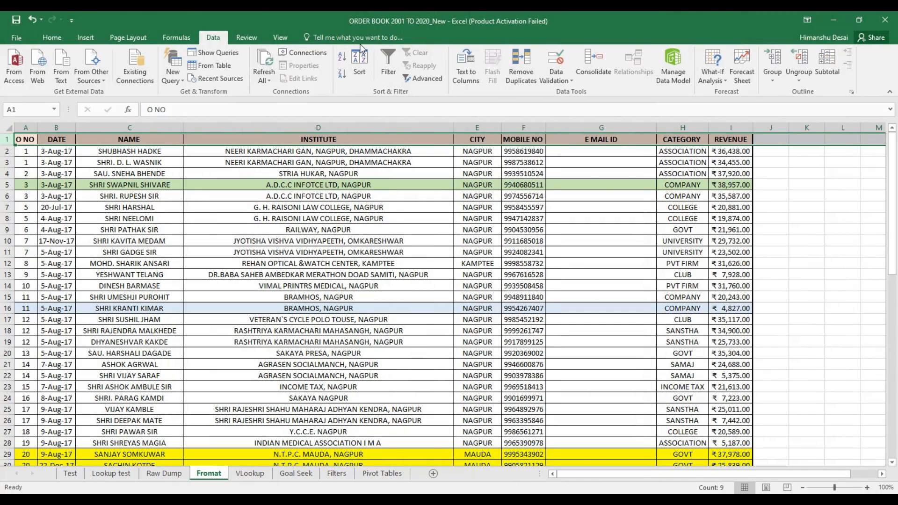
# Turn on header filters and filter CATEGORY to show only ARMY
pyautogui.click(388, 65)
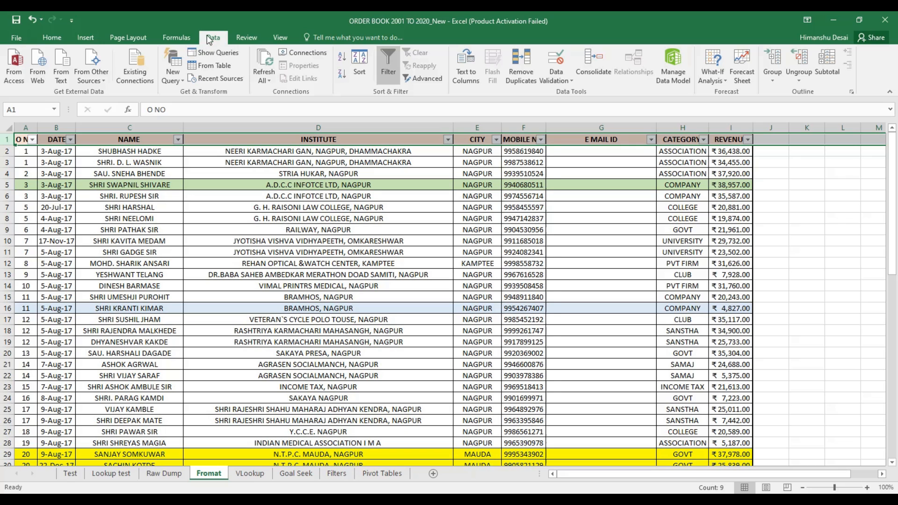
pyautogui.click(337, 239)
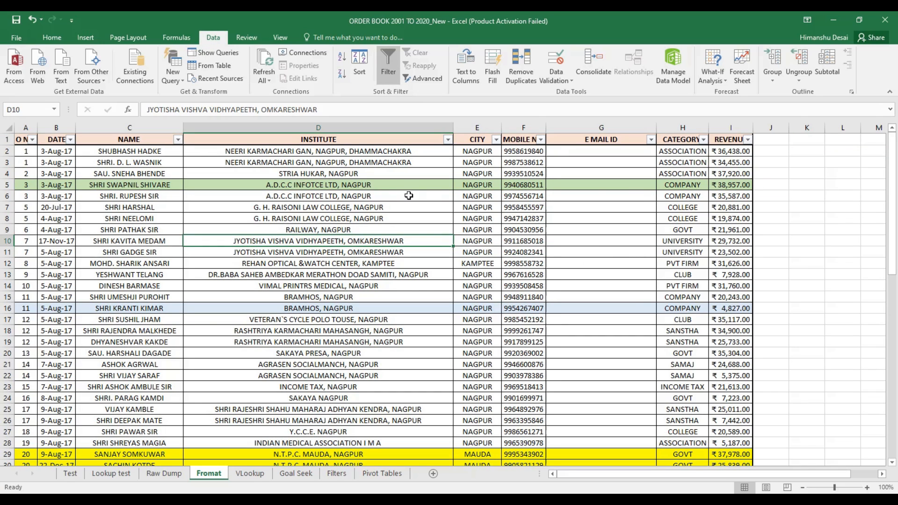
pyautogui.click(702, 140)
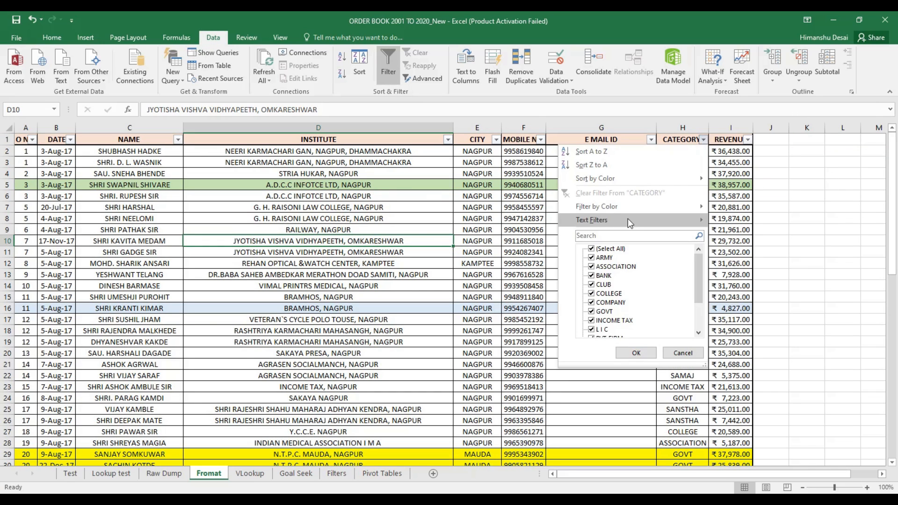
pyautogui.click(591, 249)
pyautogui.click(591, 258)
pyautogui.click(647, 352)
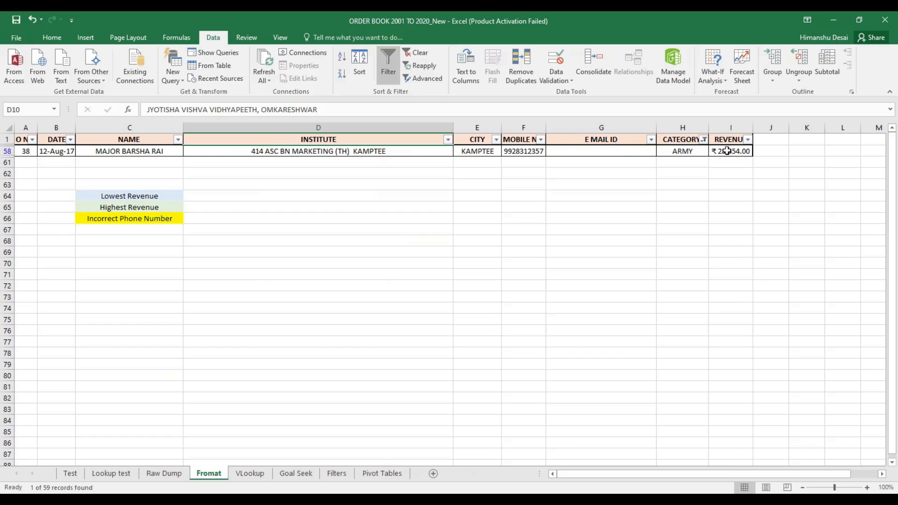
pyautogui.click(725, 151)
# Change the CATEGORY filter to ASSOCIATION, then to CLUB
pyautogui.click(703, 140)
pyautogui.click(591, 258)
pyautogui.click(591, 266)
pyautogui.click(635, 352)
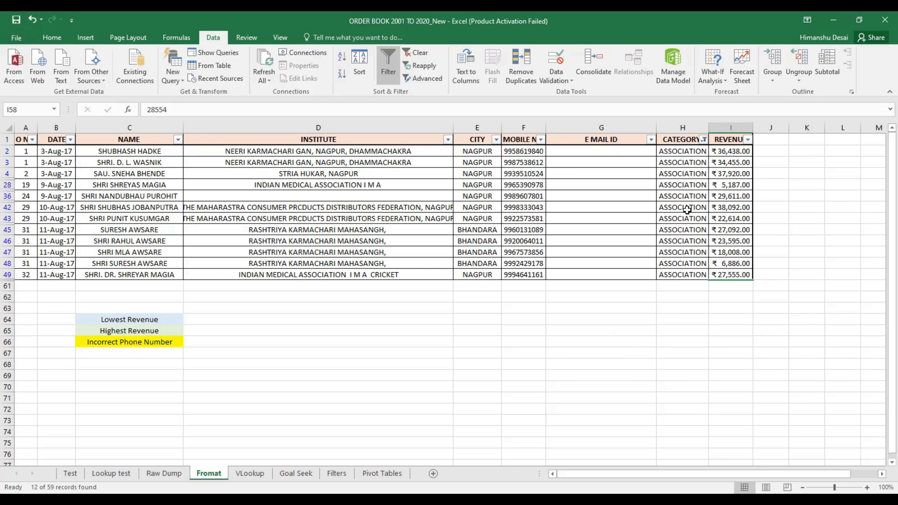
pyautogui.click(703, 140)
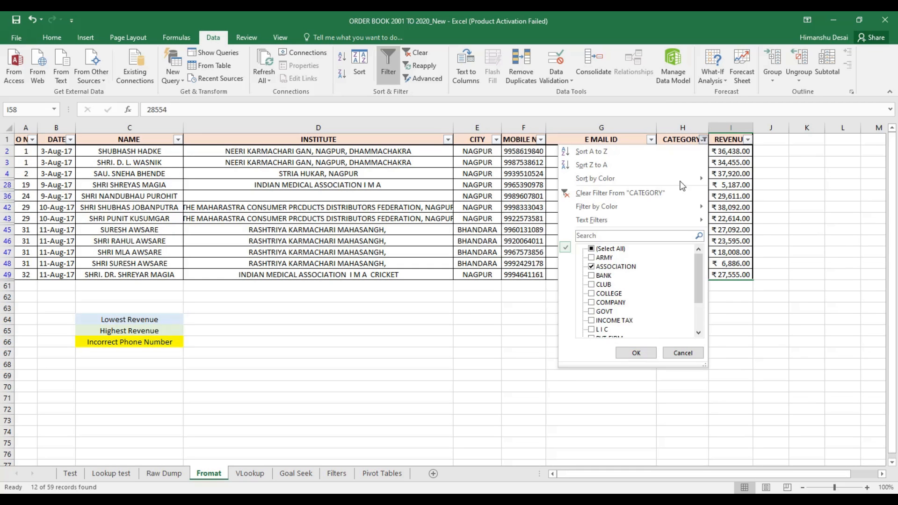
pyautogui.click(591, 266)
pyautogui.click(591, 285)
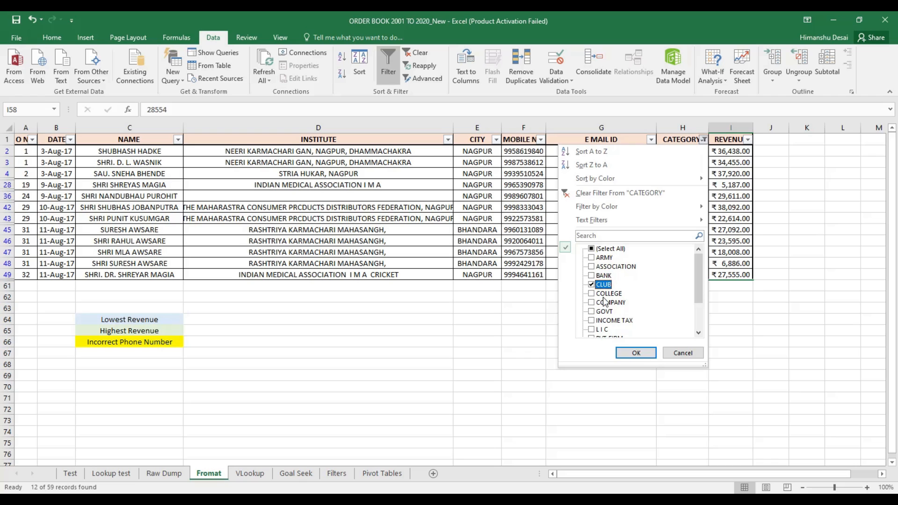
pyautogui.click(632, 354)
# Check the sum of CLUB revenues, then restore all categories with (Select All)
pyautogui.moveTo(737, 151); pyautogui.dragTo(728, 176)
pyautogui.click(703, 254)
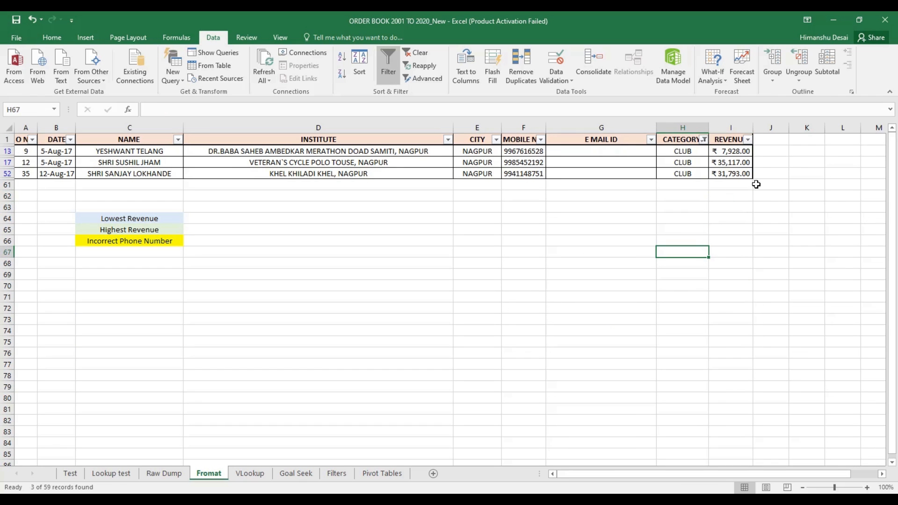
pyautogui.click(703, 139)
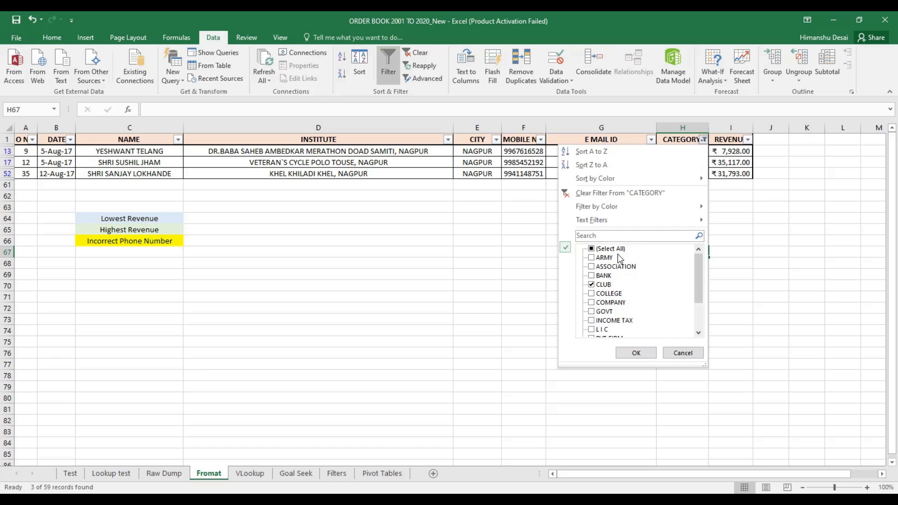
pyautogui.click(592, 249)
pyautogui.click(635, 352)
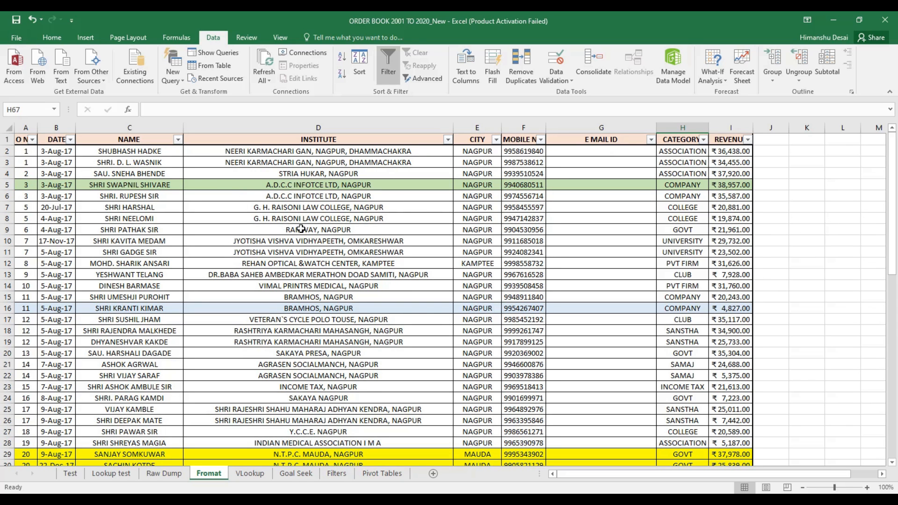
# Sort the orders by DATE from newest to oldest
pyautogui.click(70, 141)
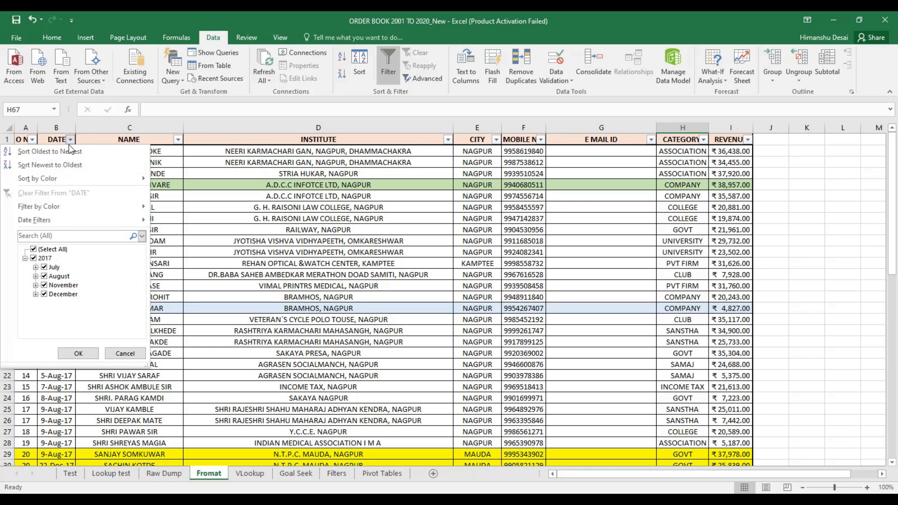
pyautogui.click(62, 164)
pyautogui.moveTo(61, 155); pyautogui.dragTo(60, 397)
pyautogui.scroll(-10, 411, 311)
pyautogui.scroll(-5, 411, 311)
pyautogui.scroll(15, 411, 311)
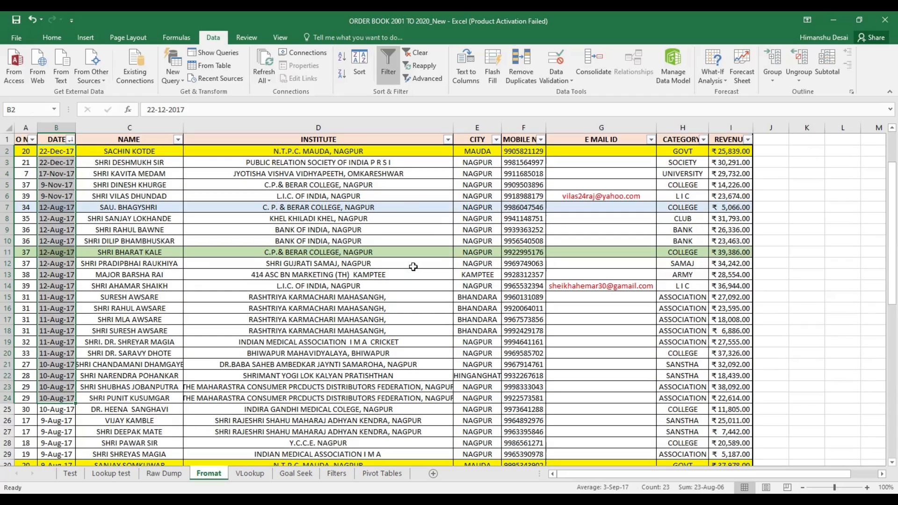
# Sort the orders by CATEGORY from A to Z
pyautogui.click(703, 141)
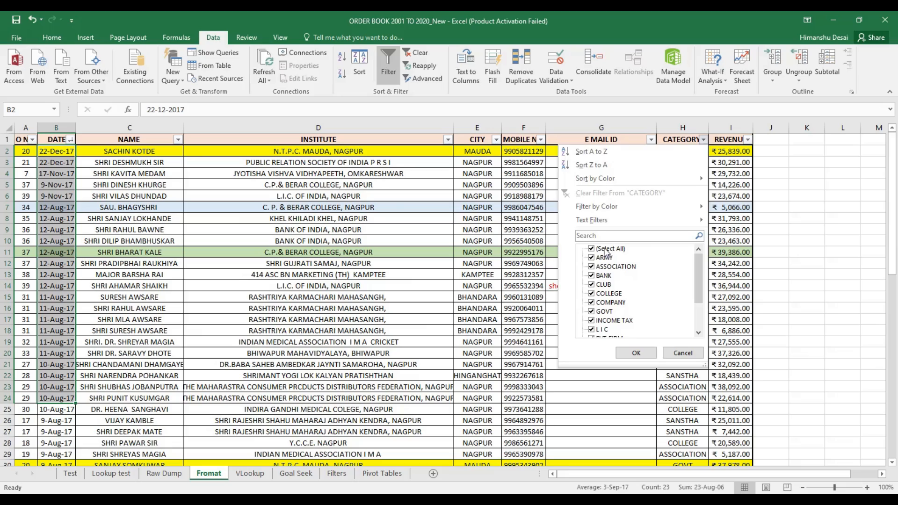
pyautogui.click(599, 152)
pyautogui.click(694, 154)
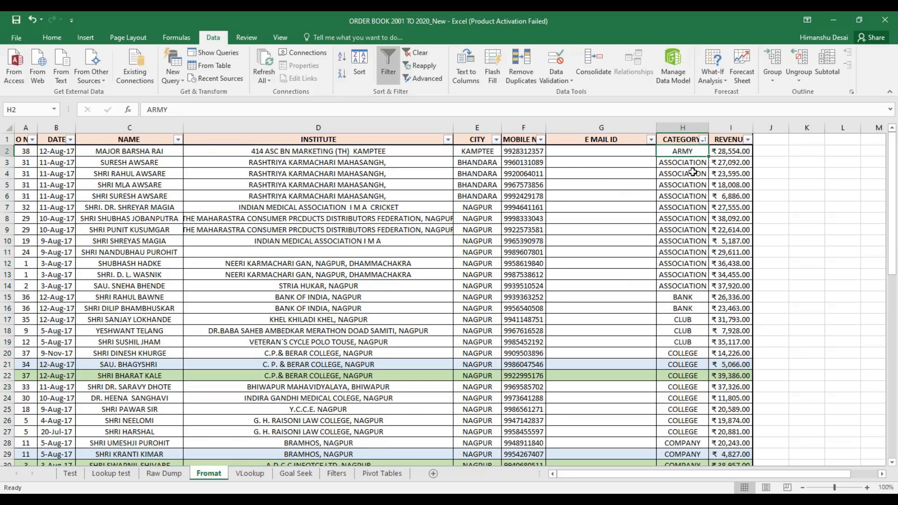
pyautogui.scroll(-11, 698, 288)
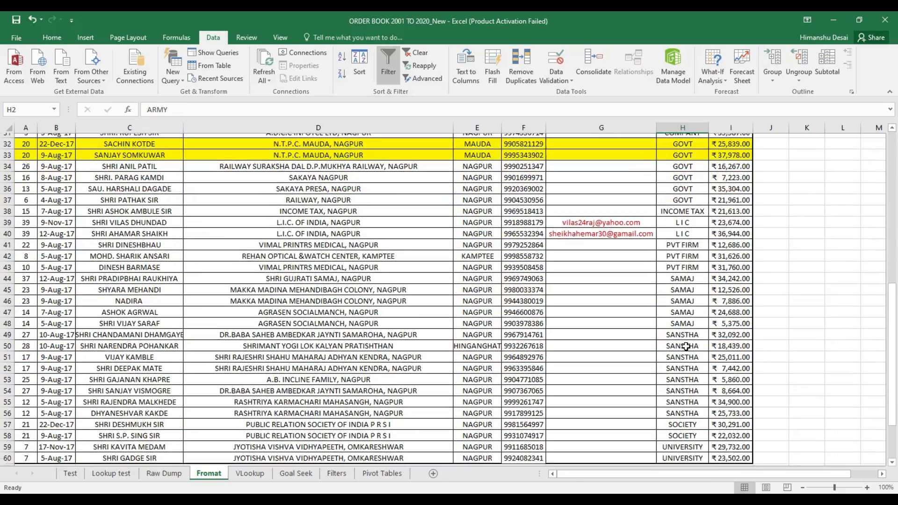
pyautogui.scroll(4, 685, 341)
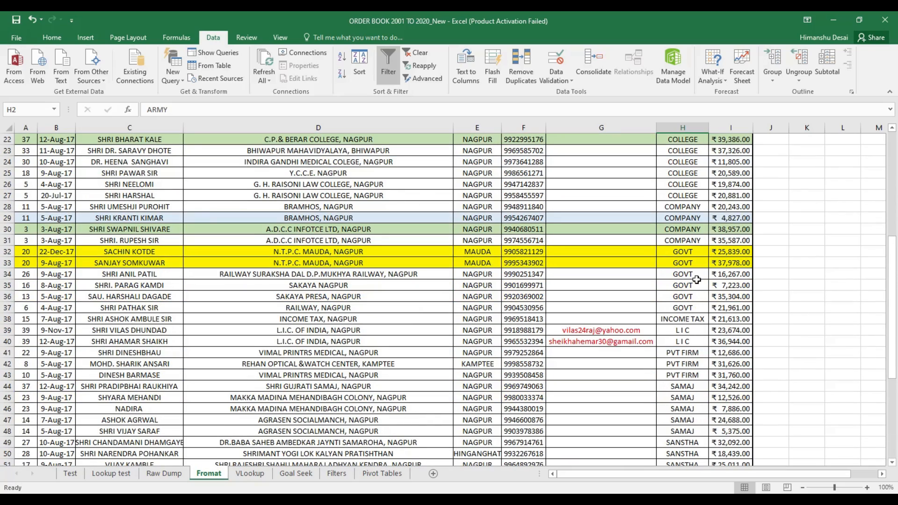
pyautogui.scroll(7, 583, 305)
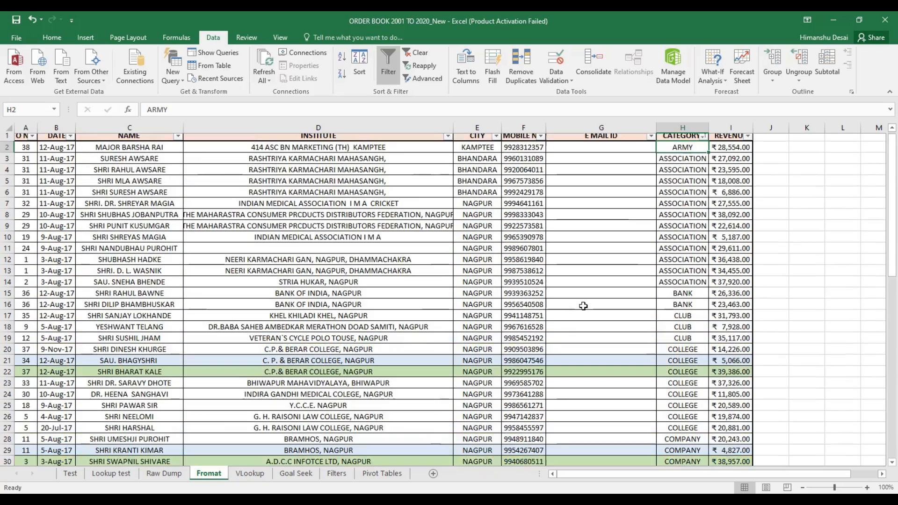